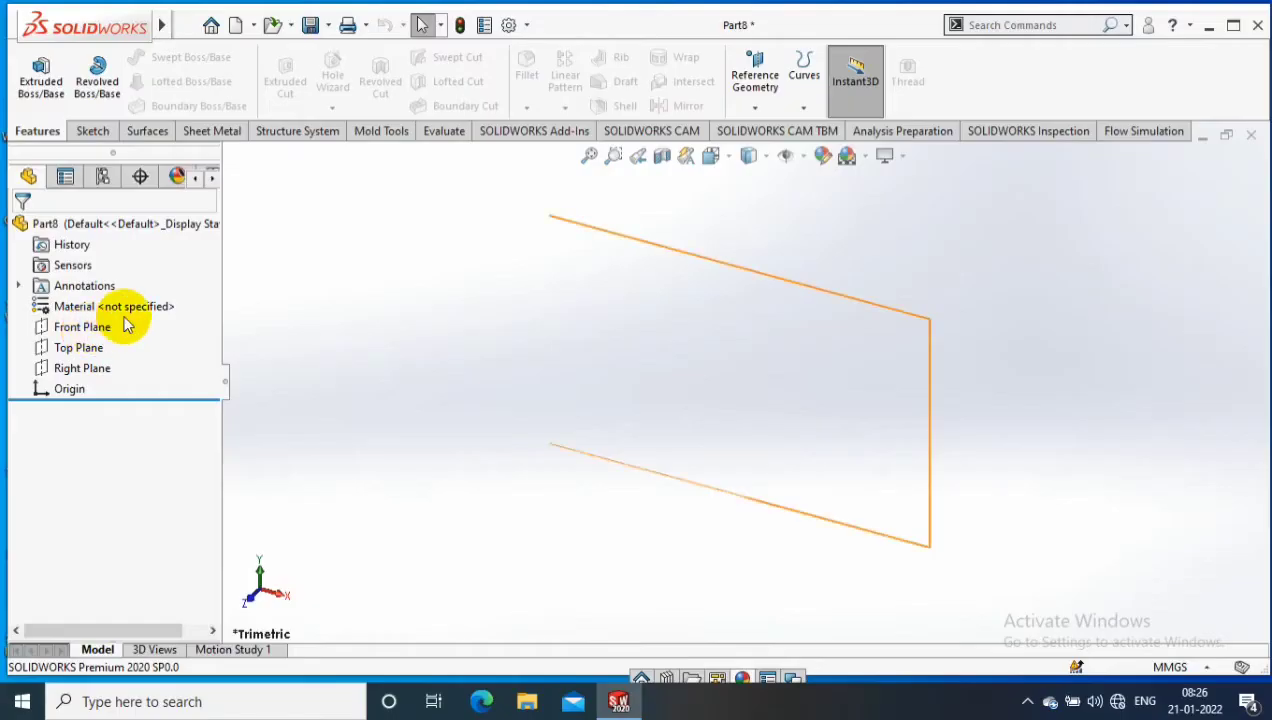
Step: Sketch an L of a horizontal line and a vertical line on the Front Plane
left_click(118, 326)
left_click(33, 72)
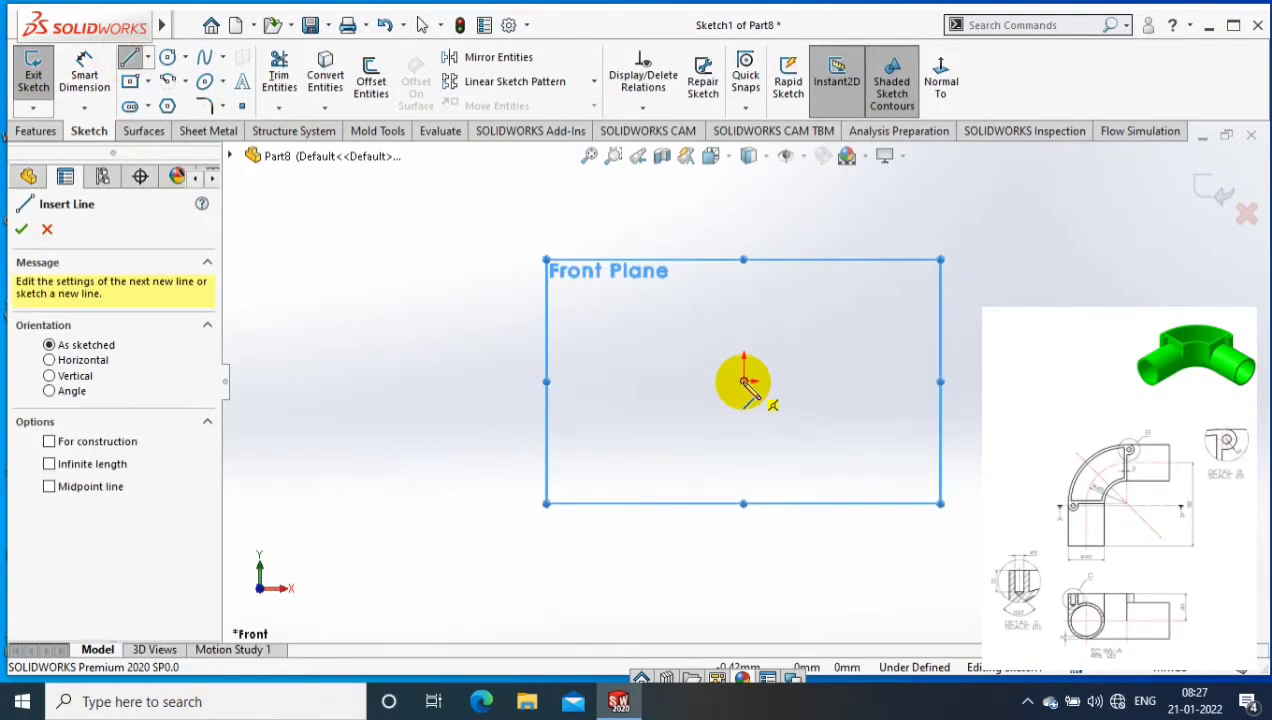
left_click(744, 381)
left_click(521, 381)
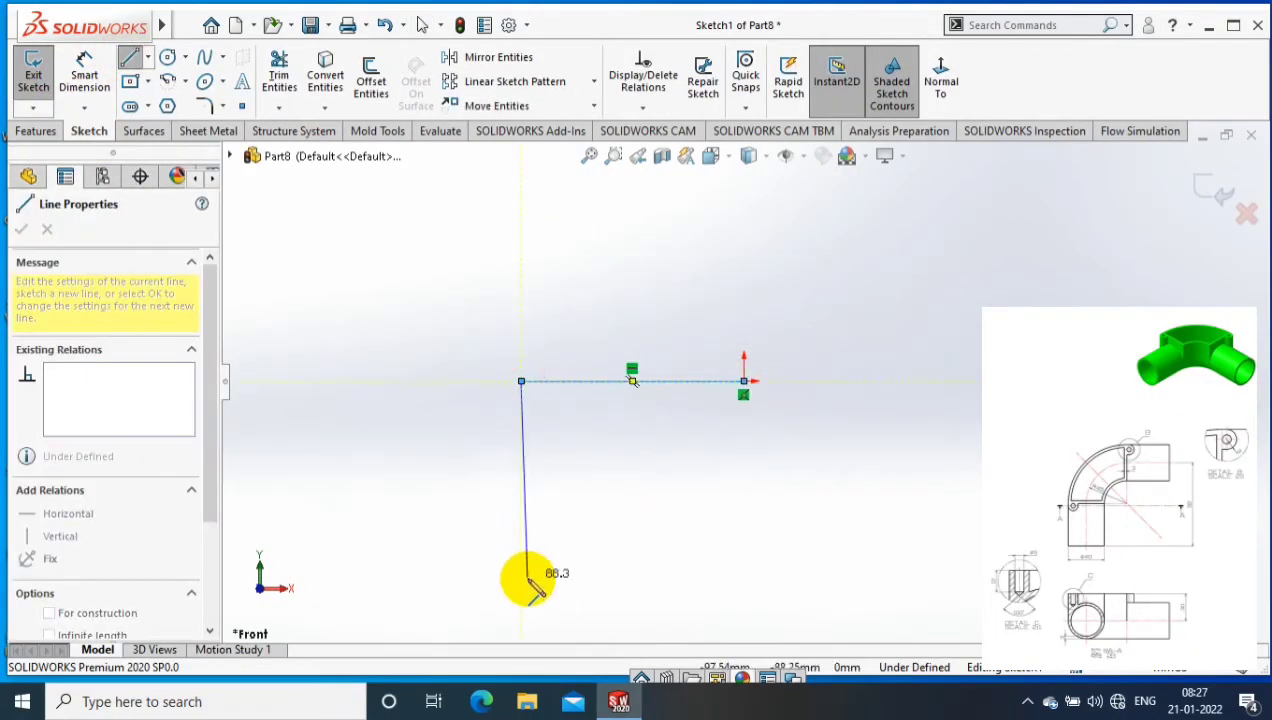
left_click(521, 578)
left_click(130, 57)
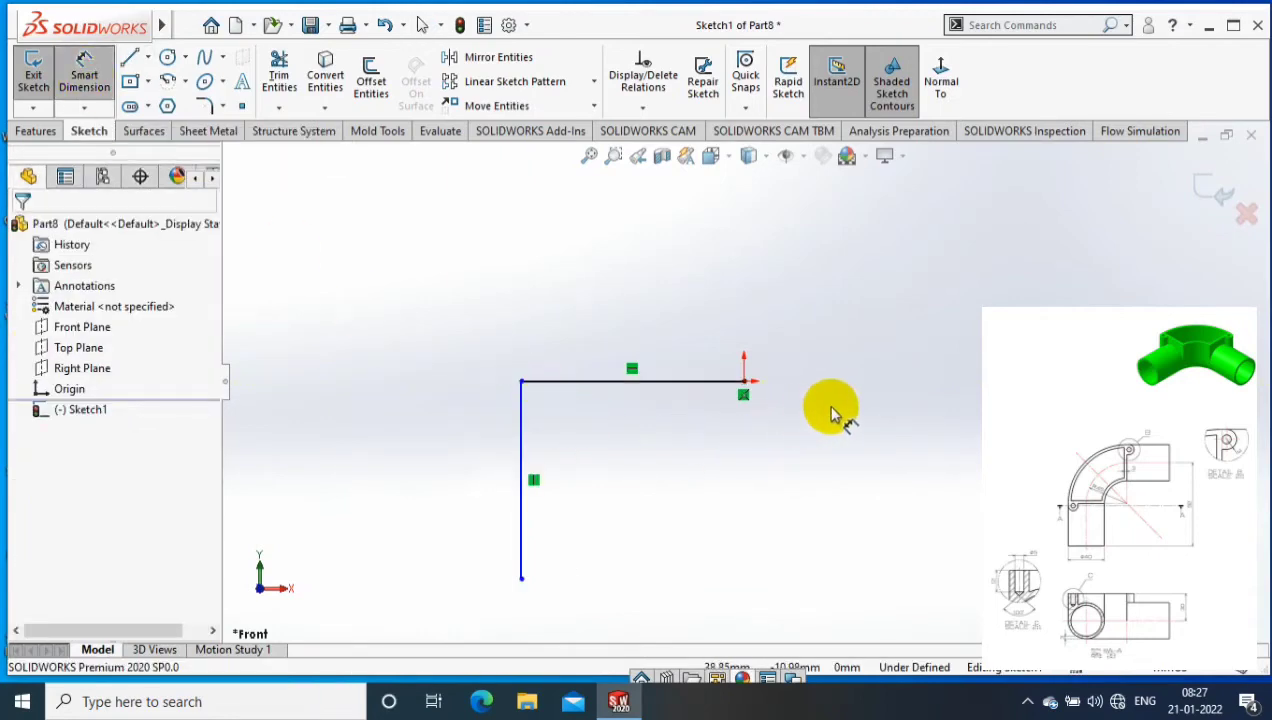
Step: Dimension the vertical leg to 92 mm and begin a sketch fillet on the top-left corner
left_click(521, 578)
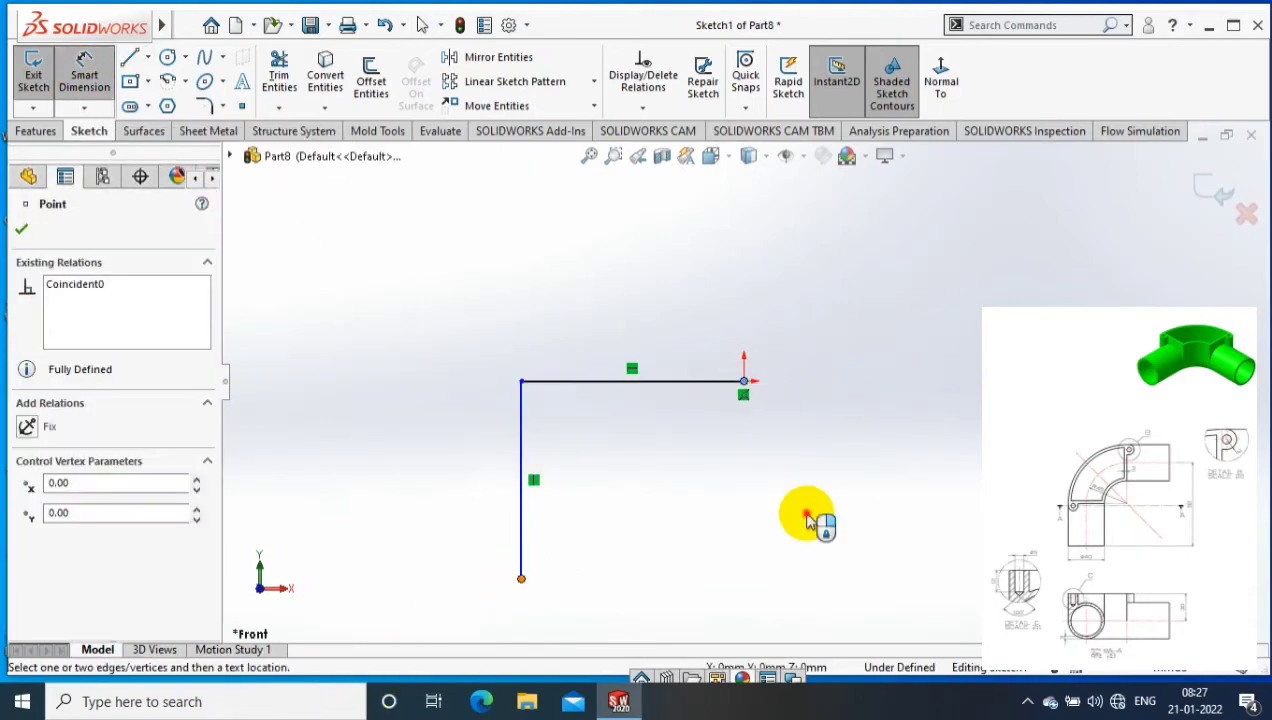
left_click(808, 500)
type("92")
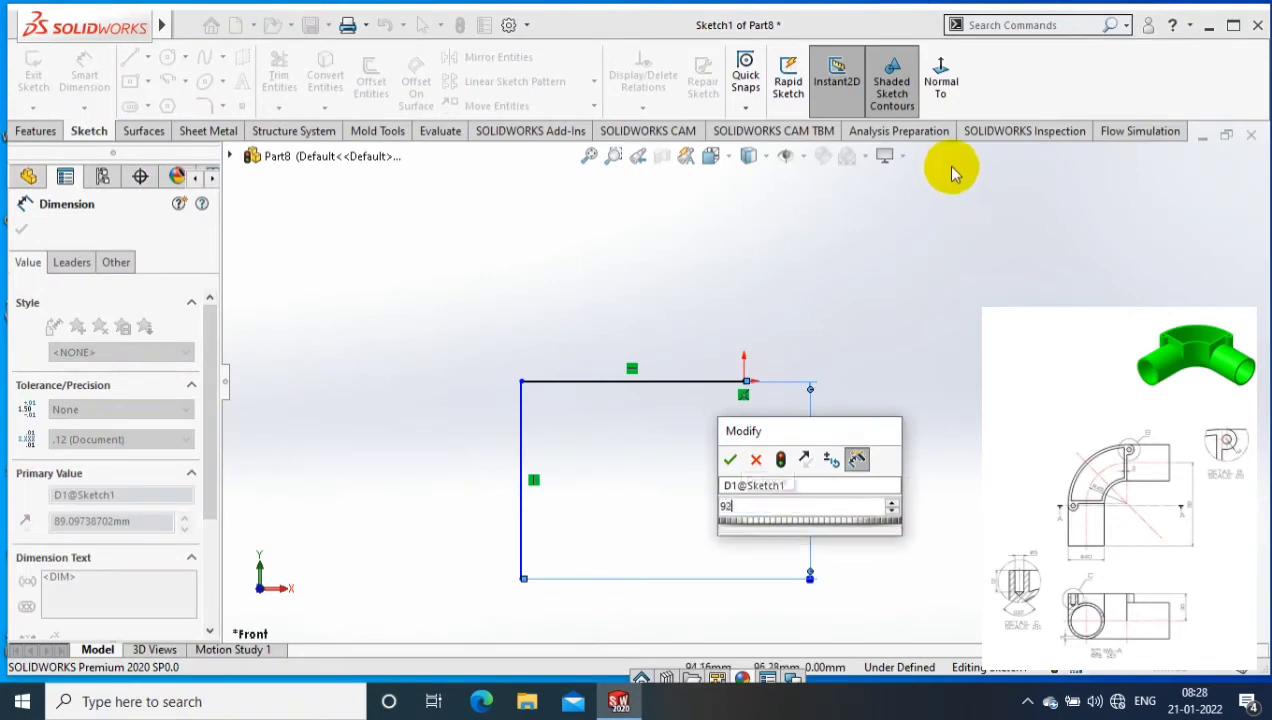
key("Return")
left_click(210, 108)
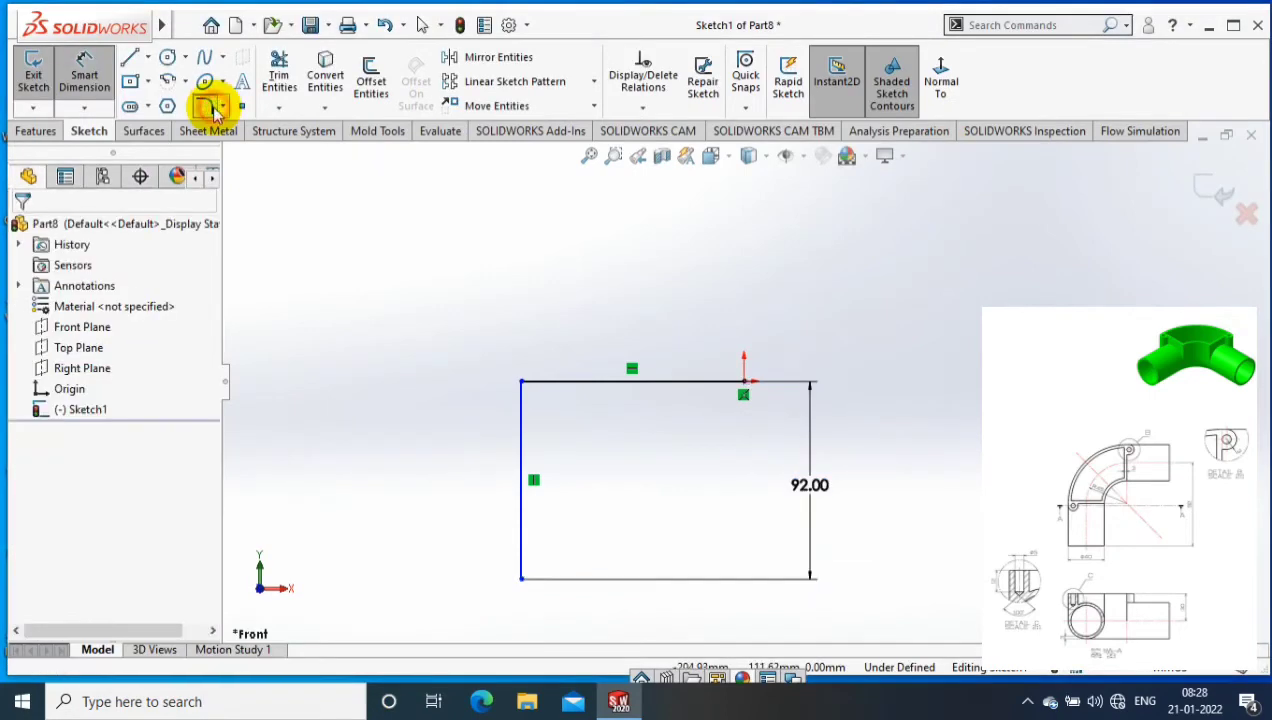
left_click(540, 385)
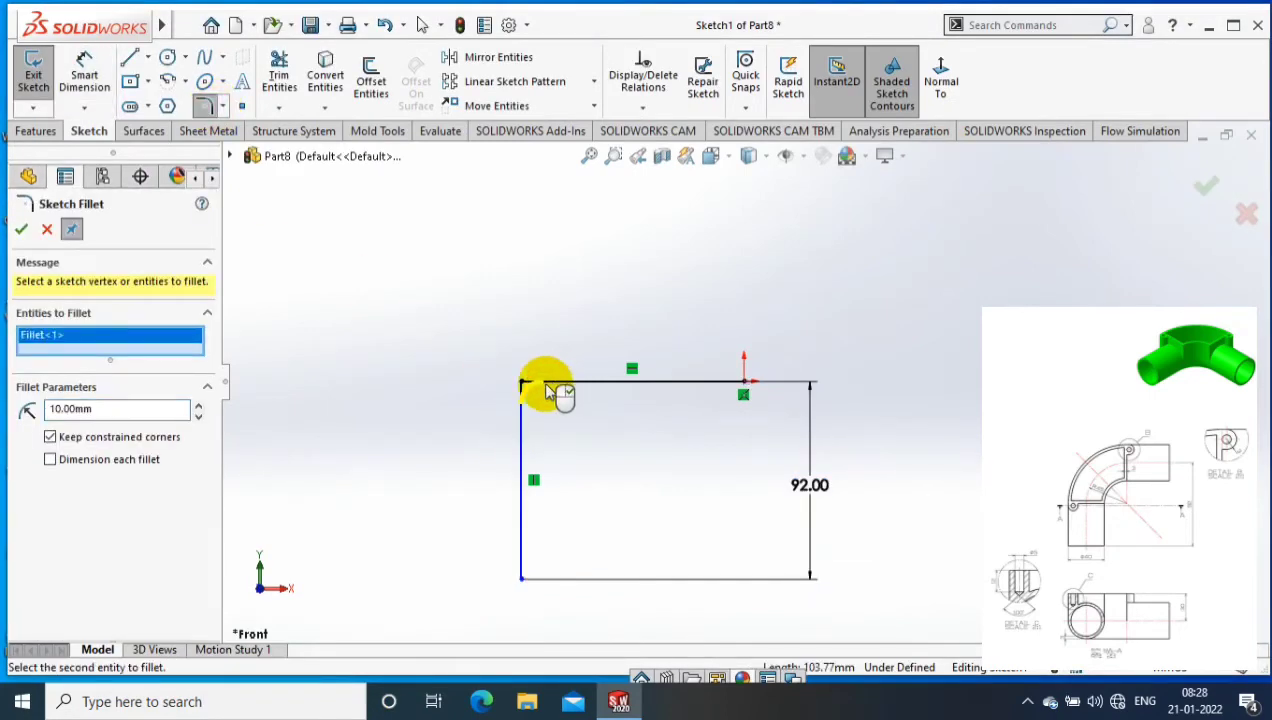
Step: Round the path's top-left corner with a 45 mm sketch fillet
double_click(170, 409)
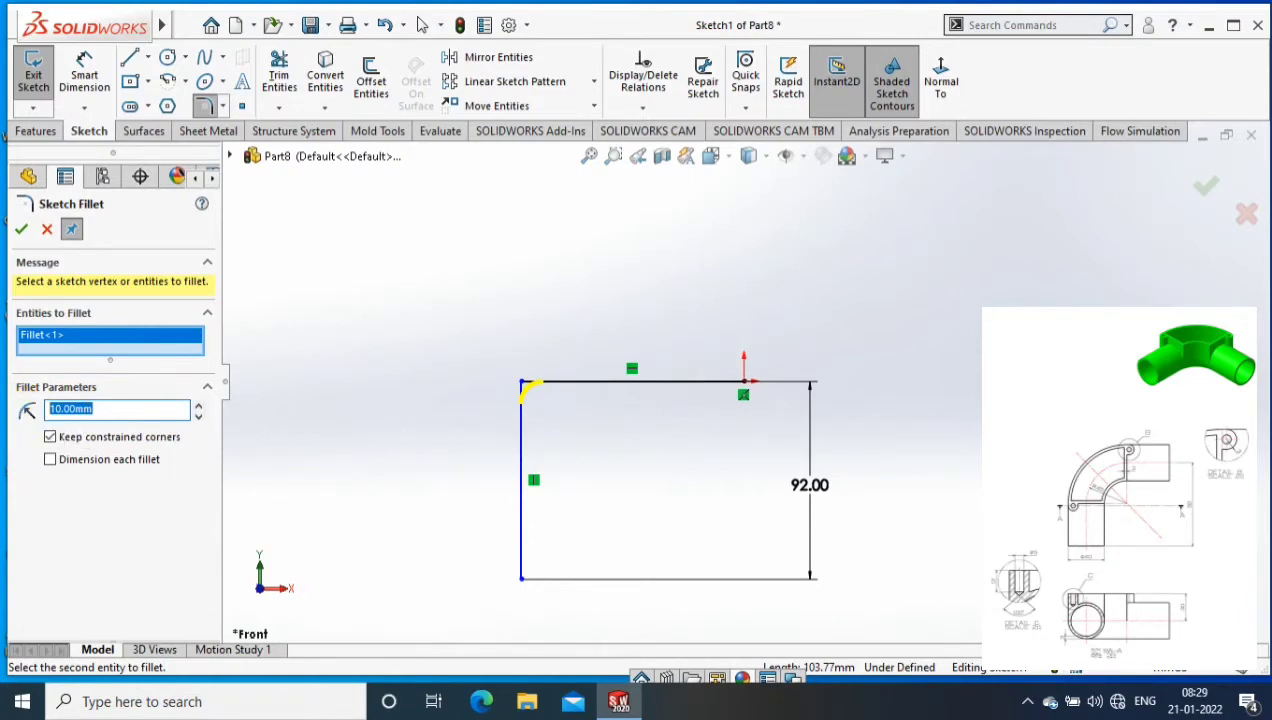
type("45")
key("Return")
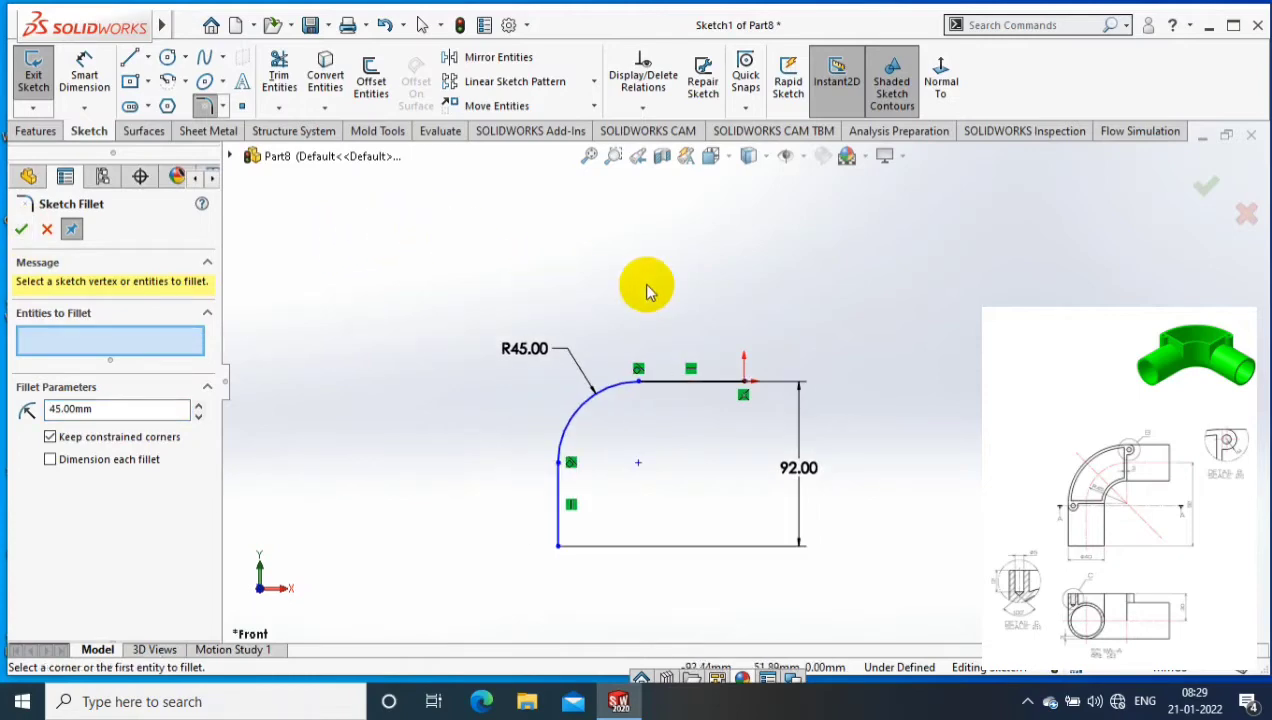
right_click_drag(642, 282, 635, 269)
Step: Set the top straight line's length to 47 mm
left_click(706, 393)
left_click(700, 314)
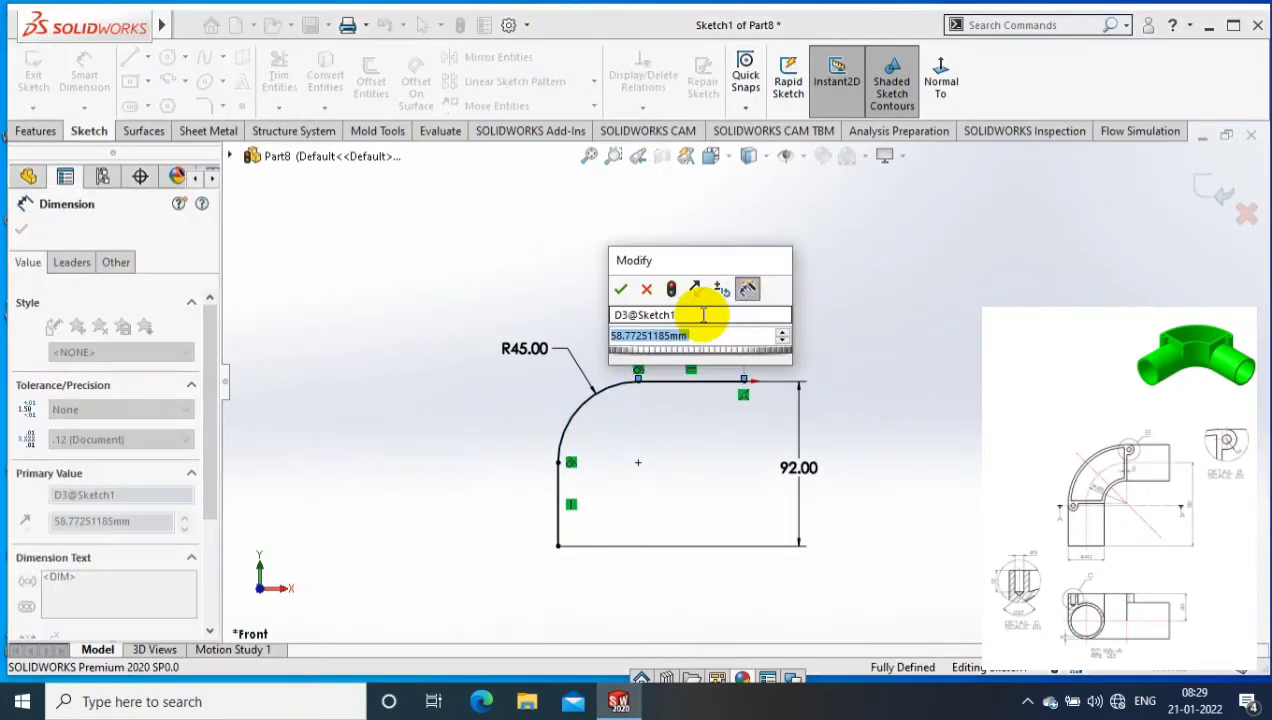
type("60")
key("Return")
left_click(572, 490)
key("ctrl+z")
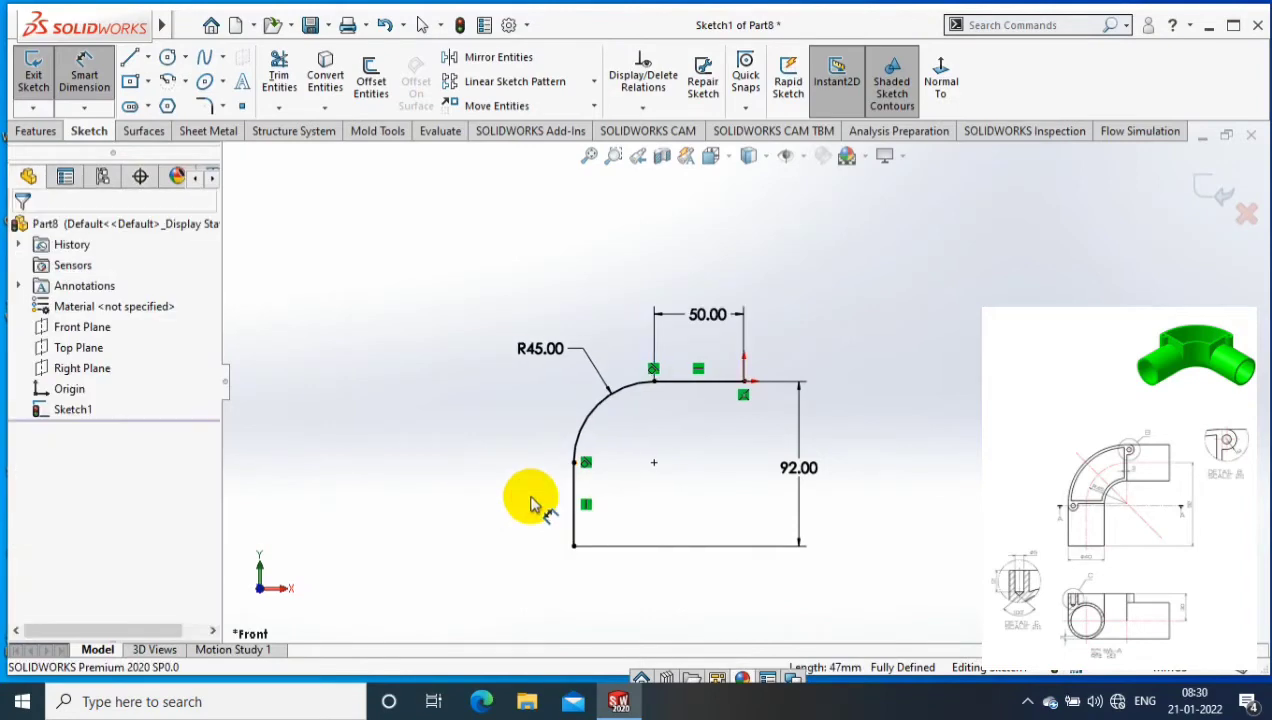
left_click(707, 314)
double_click(707, 314)
type("47")
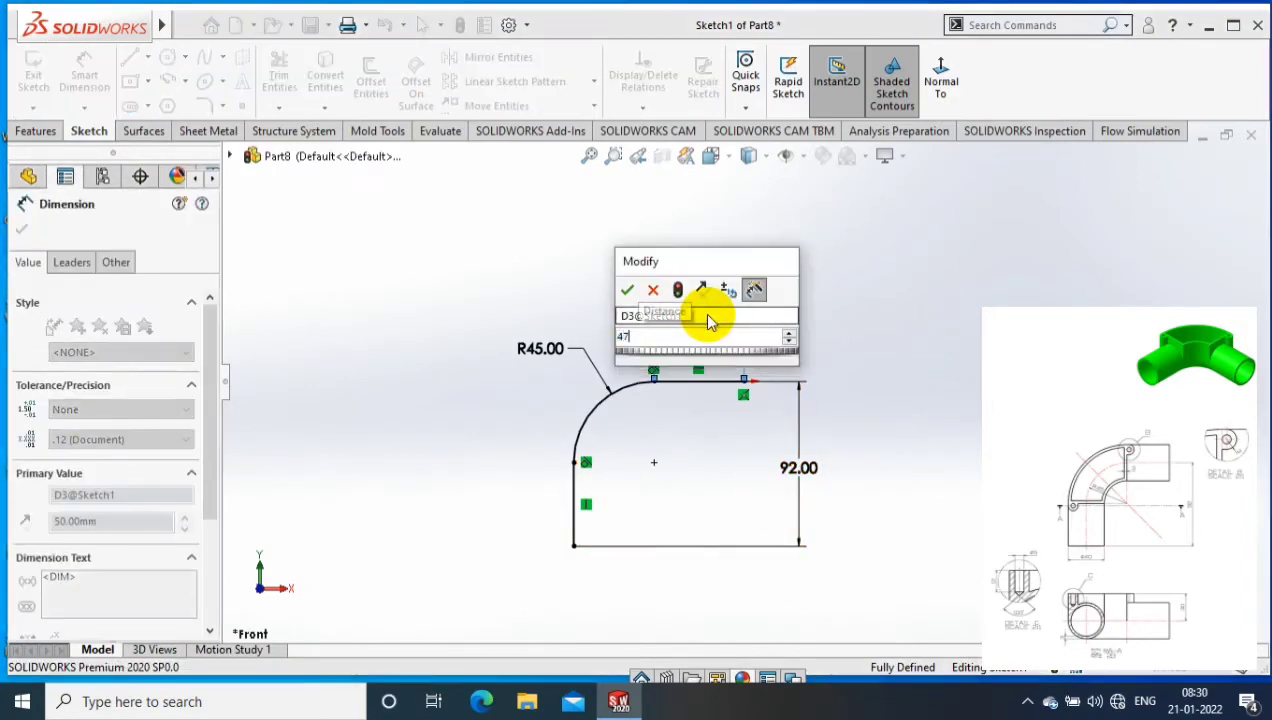
key("Return")
left_click(880, 377)
Step: Exit the finished path sketch
left_click(582, 508)
left_click(533, 512)
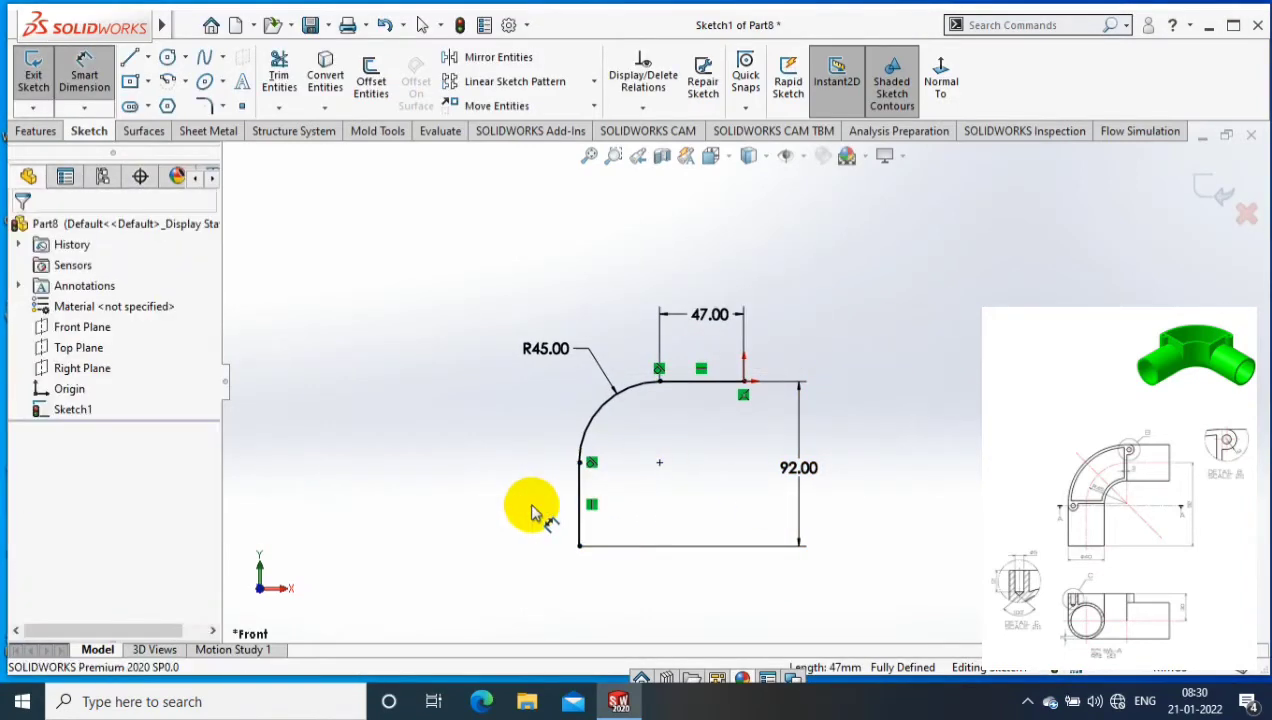
scroll(938, 413, "down", 2)
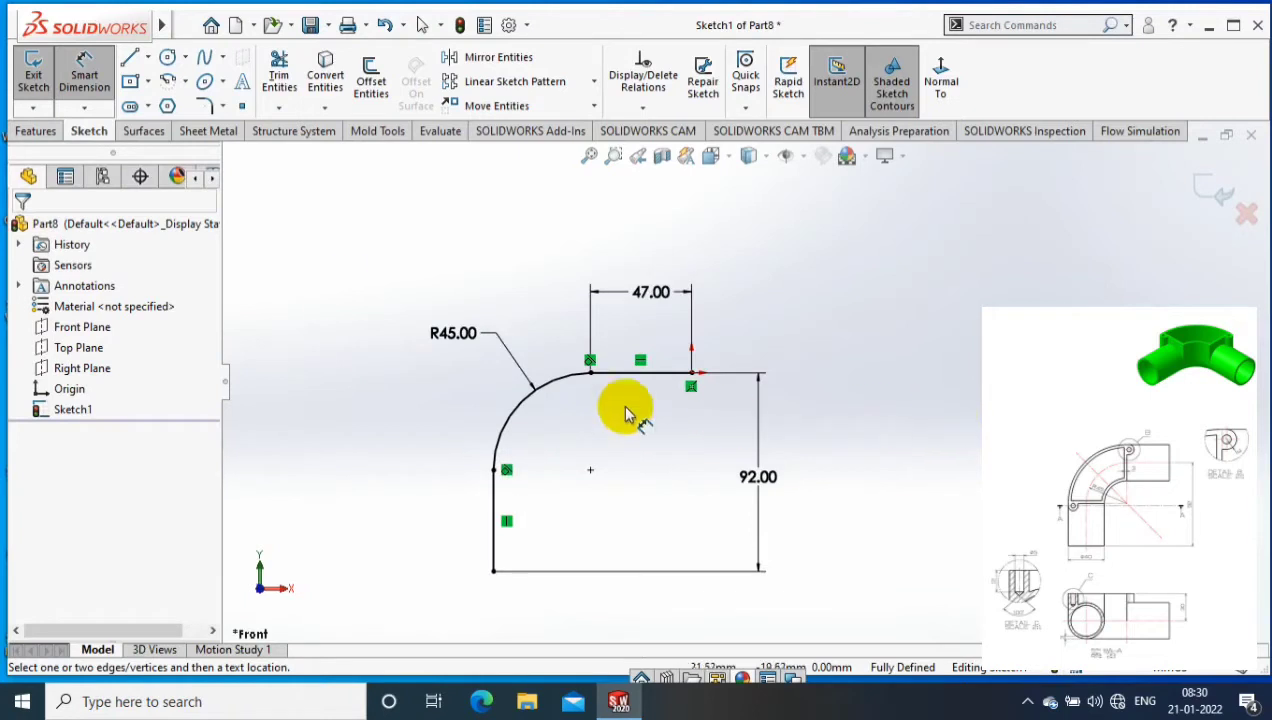
left_click(40, 78)
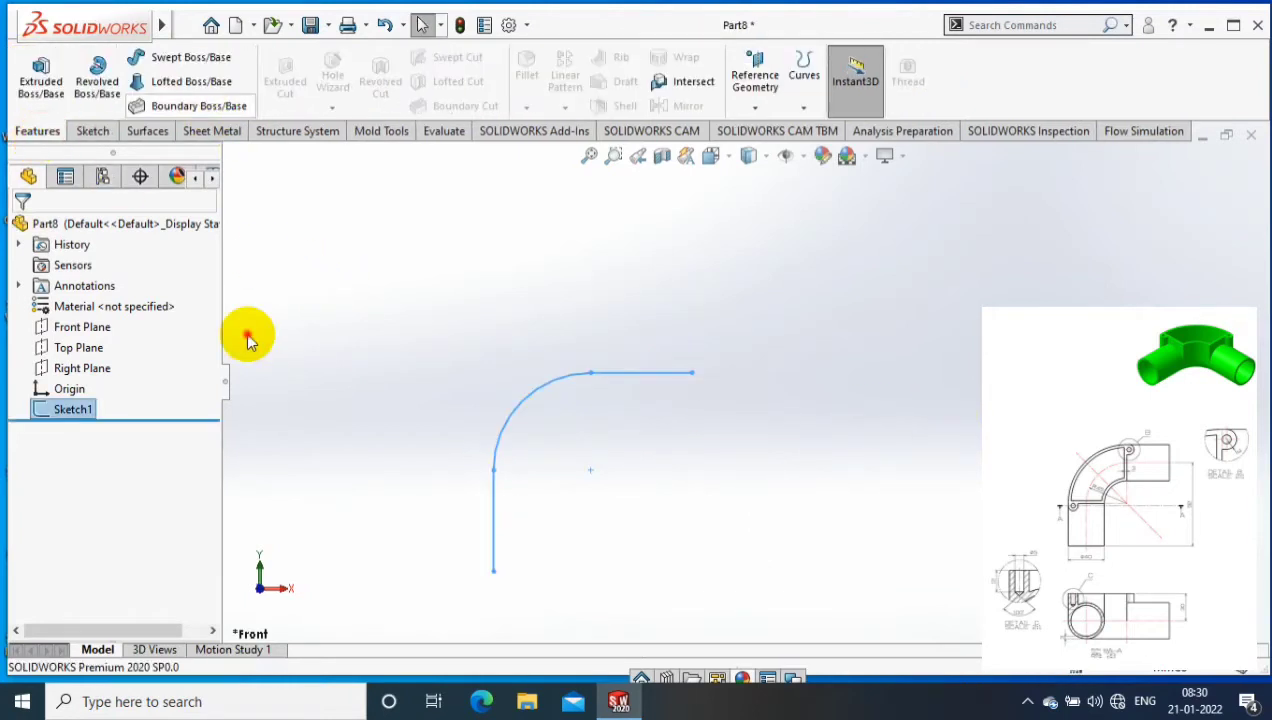
Step: Sweep a 40 mm circular profile along Sketch1, then show the path sketch again
left_click(180, 57)
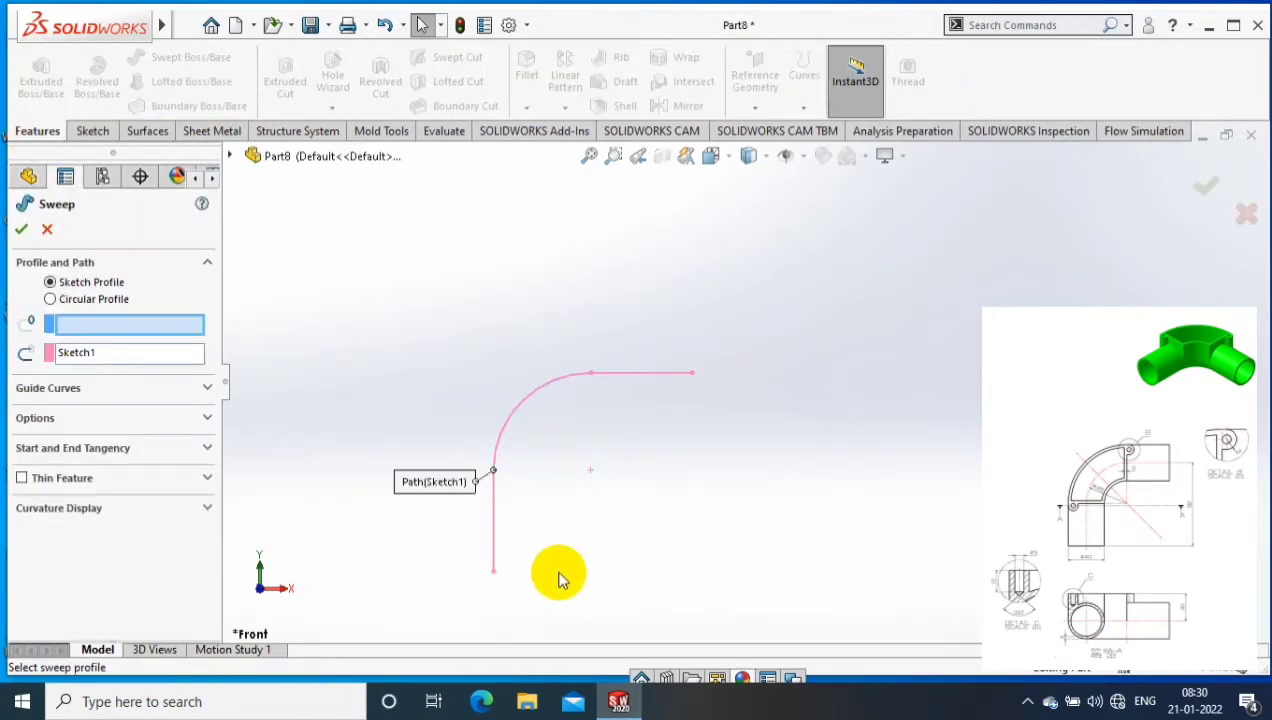
left_click(50, 299)
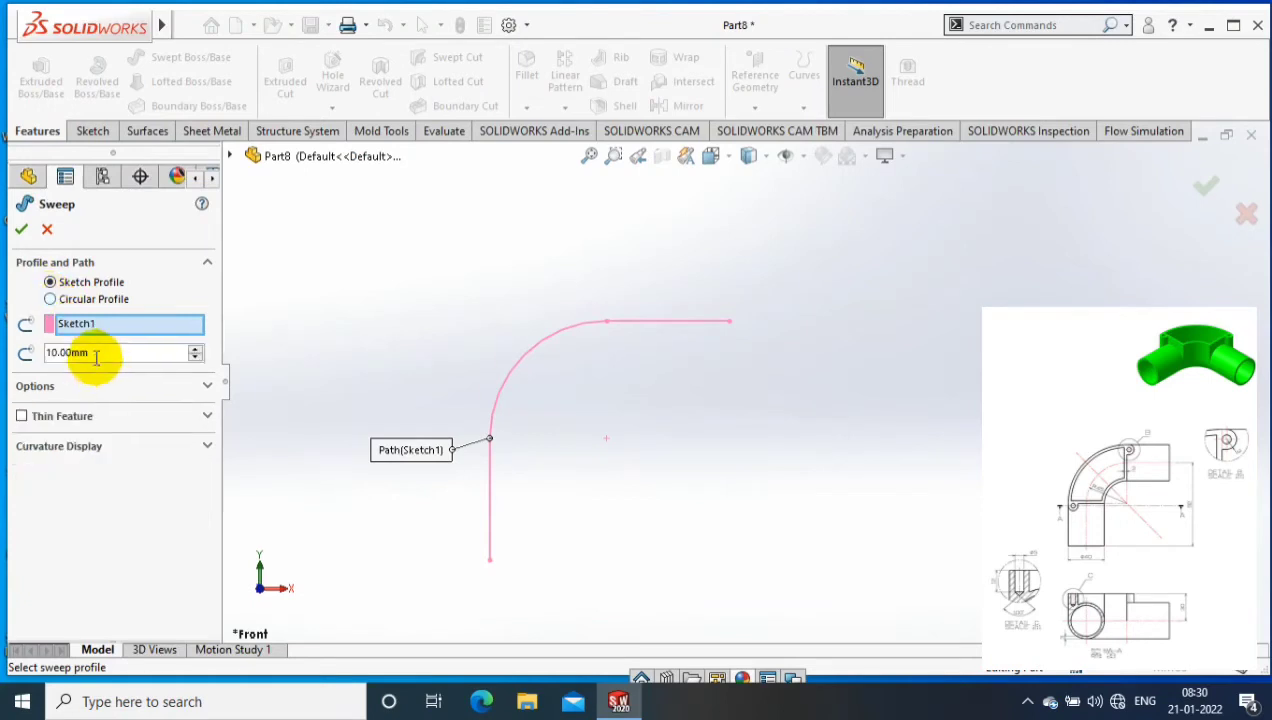
left_click(21, 229)
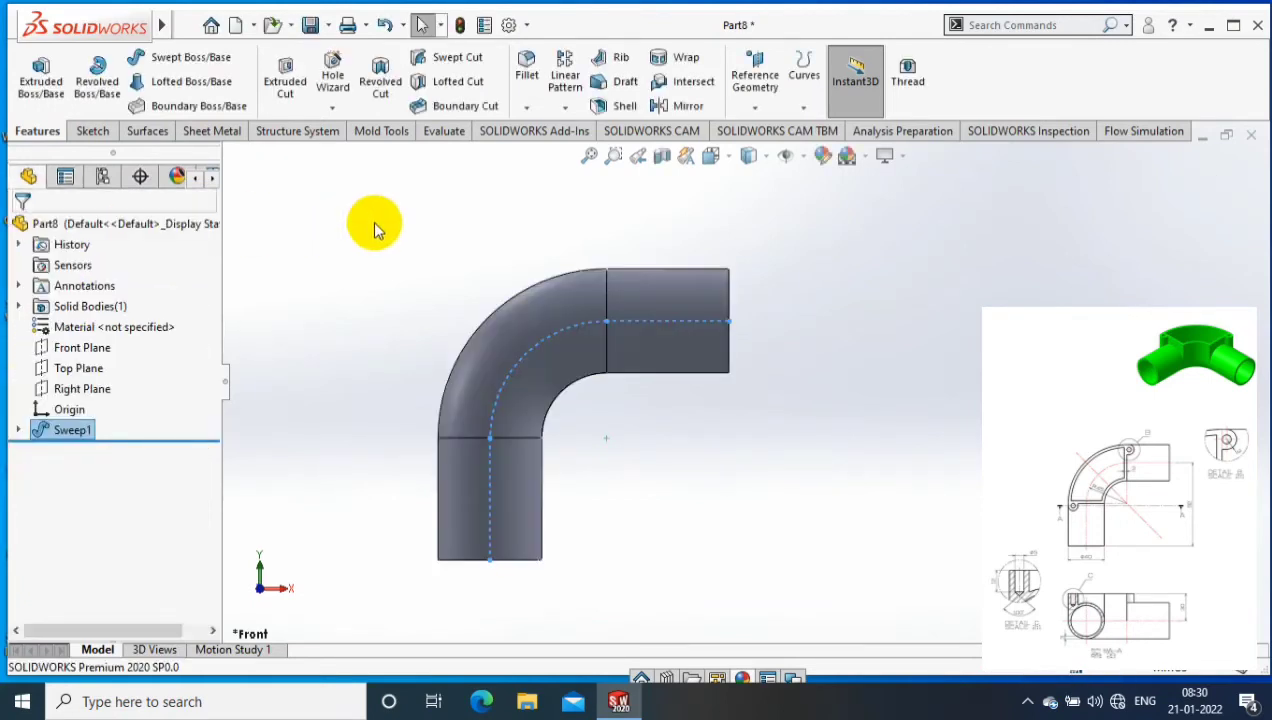
left_click(55, 434)
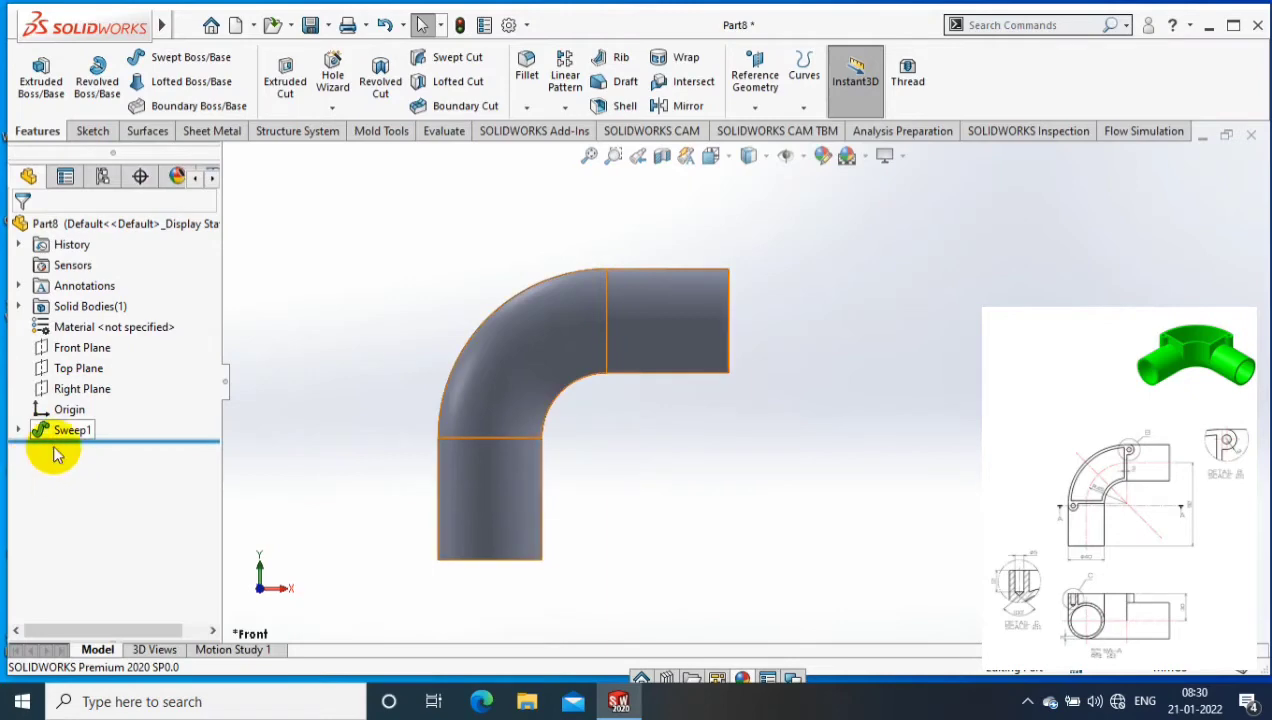
right_click(55, 455)
left_click(88, 364)
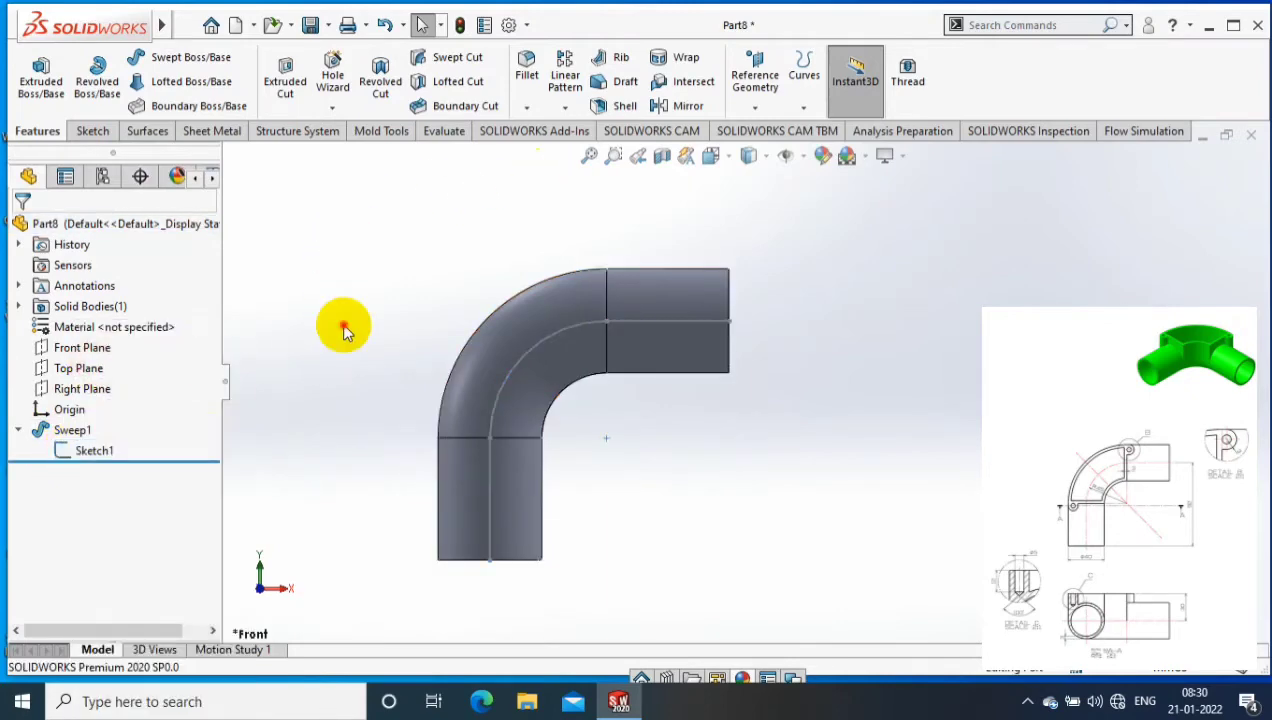
Step: Cut a 34 mm circular swept bore along the same path to hollow the tube
left_click(110, 299)
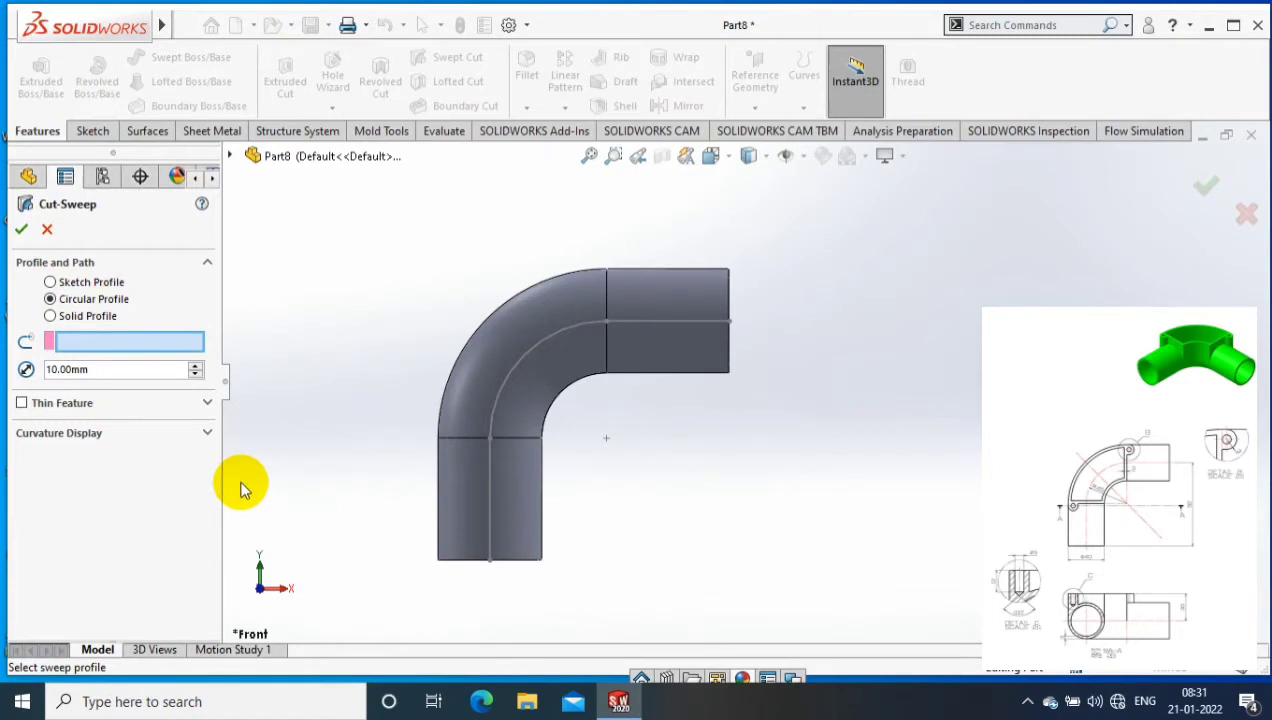
left_click(487, 508)
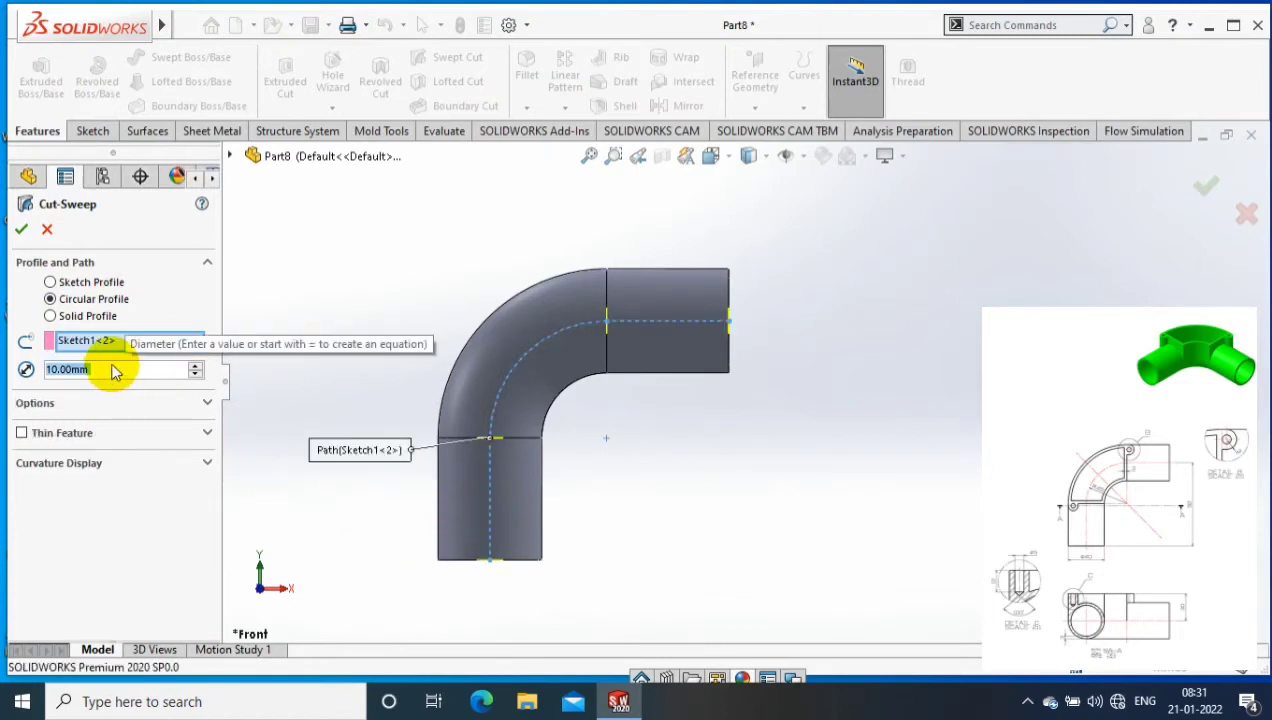
type("34")
key("Return")
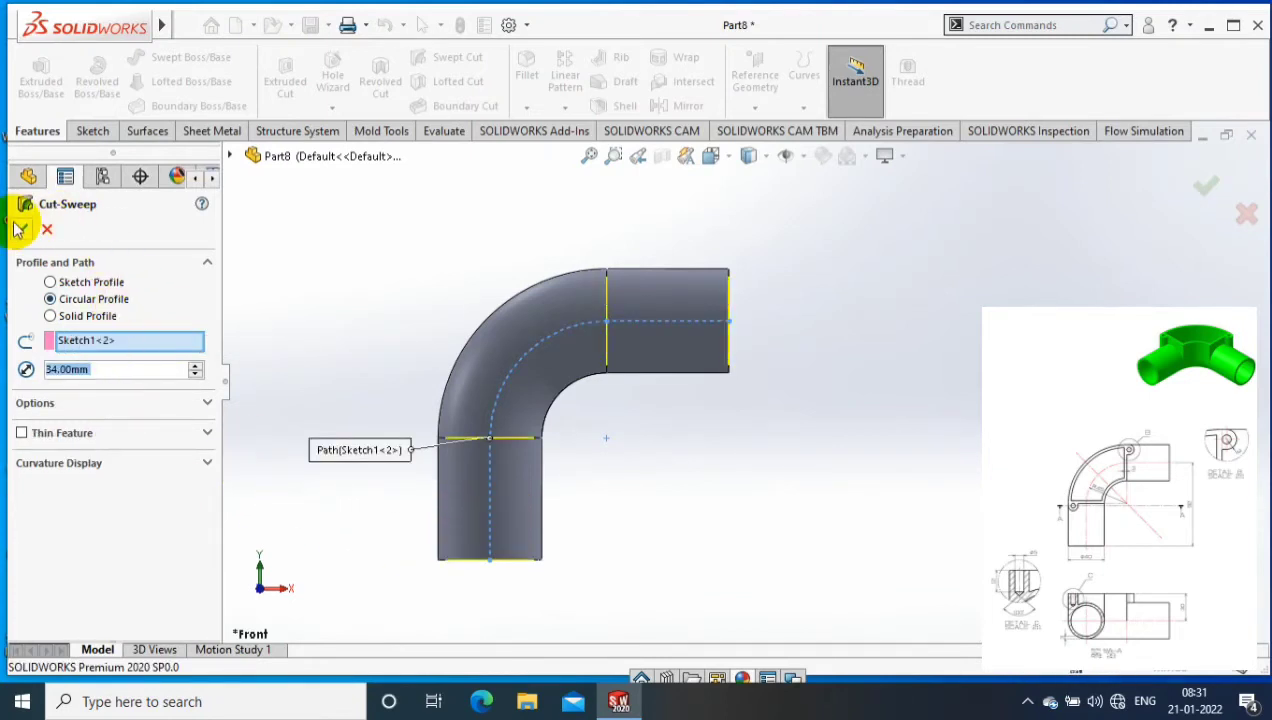
left_click(21, 229)
mouse_move(338, 293)
middle_mouse_down()
mouse_move(355, 99)
mouse_move(566, 362)
middle_mouse_up()
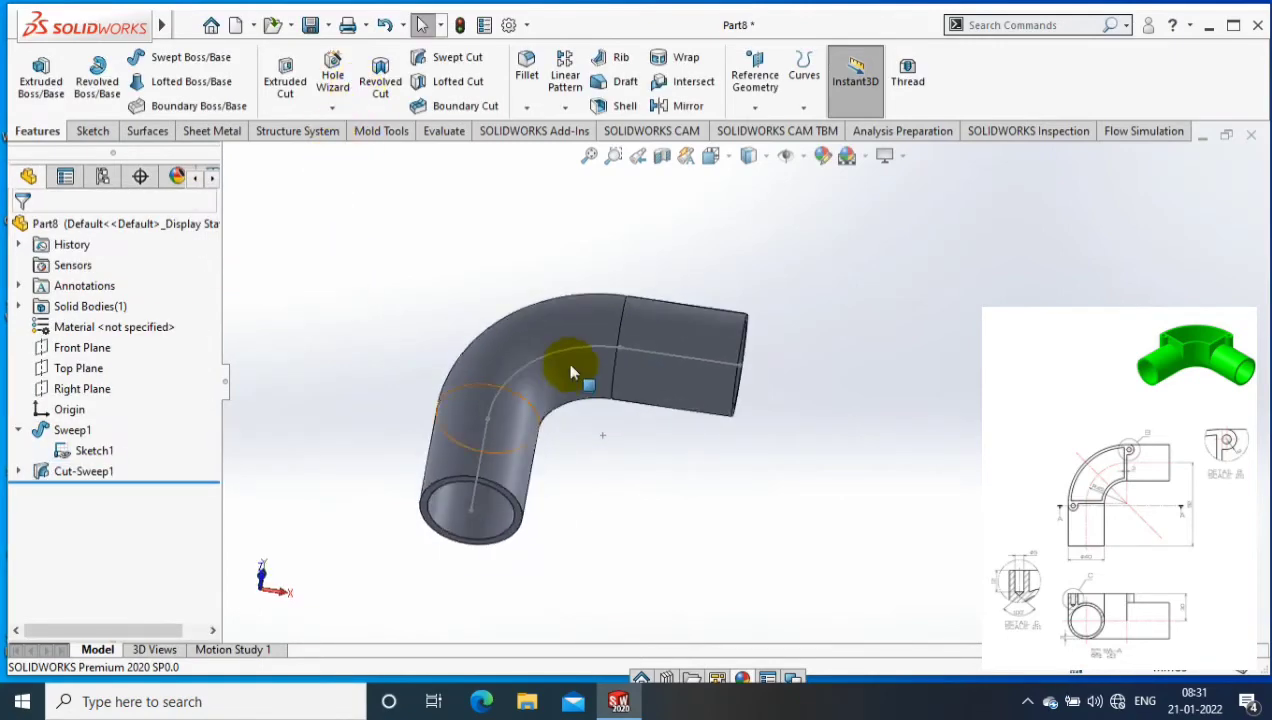
Step: View the Front Plane square-on with hidden lines dashed and start a sketch on it
right_click(82, 347)
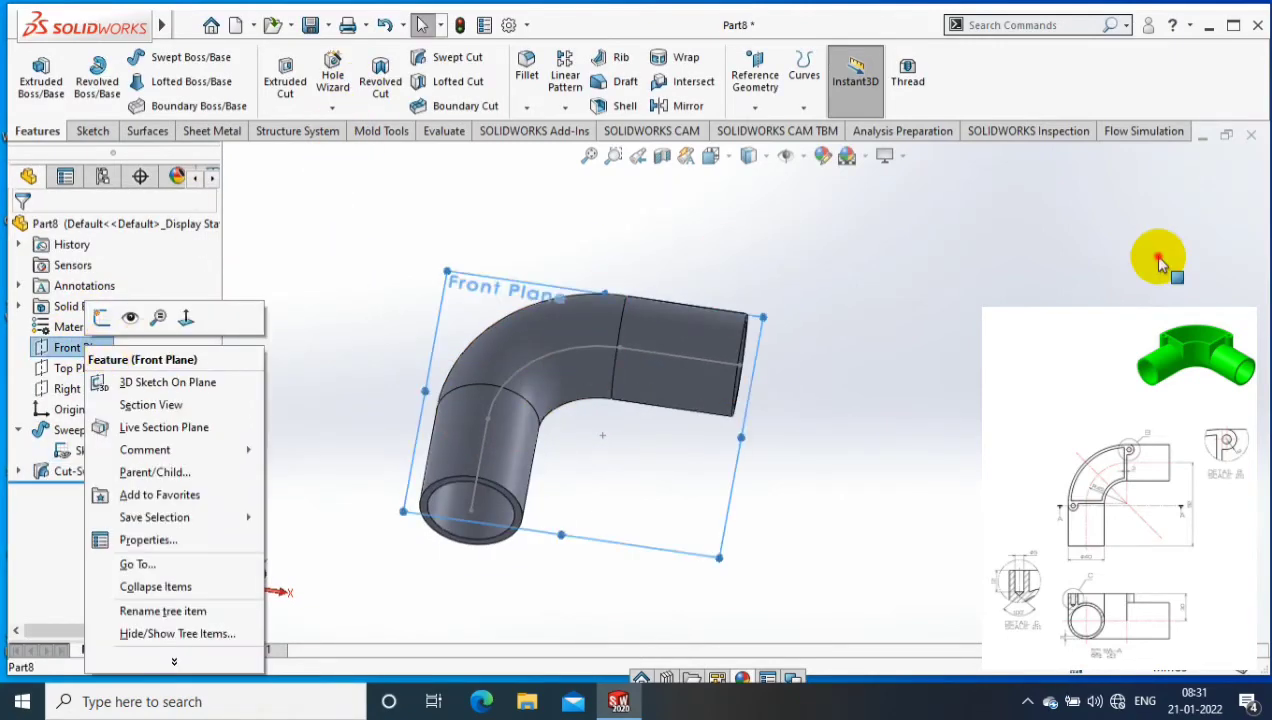
key("ctrl+8")
left_click(757, 155)
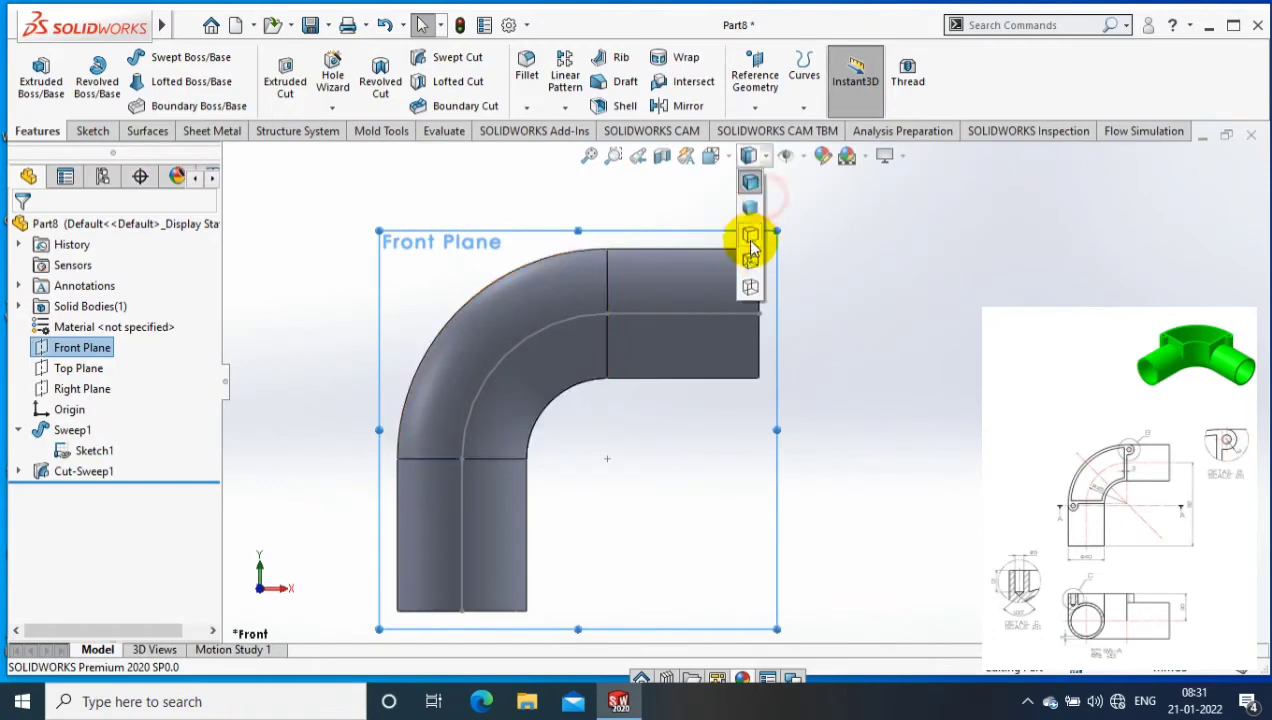
left_click(747, 232)
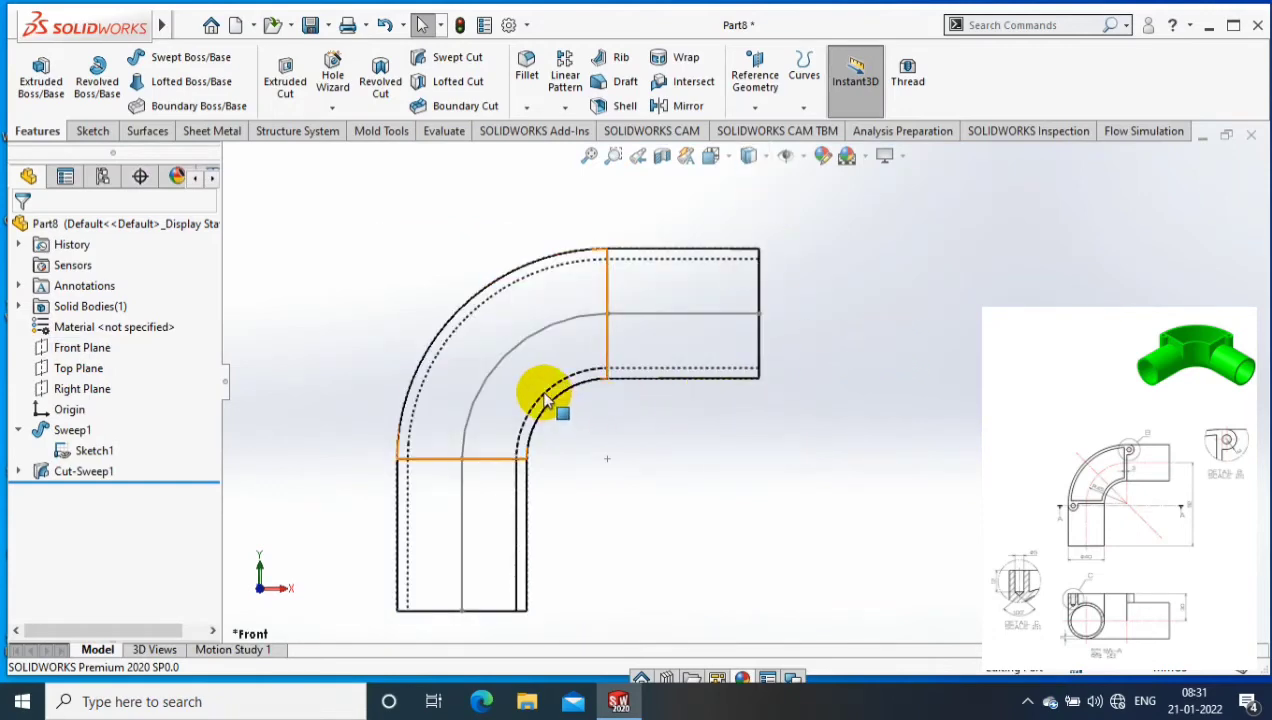
left_click(84, 350)
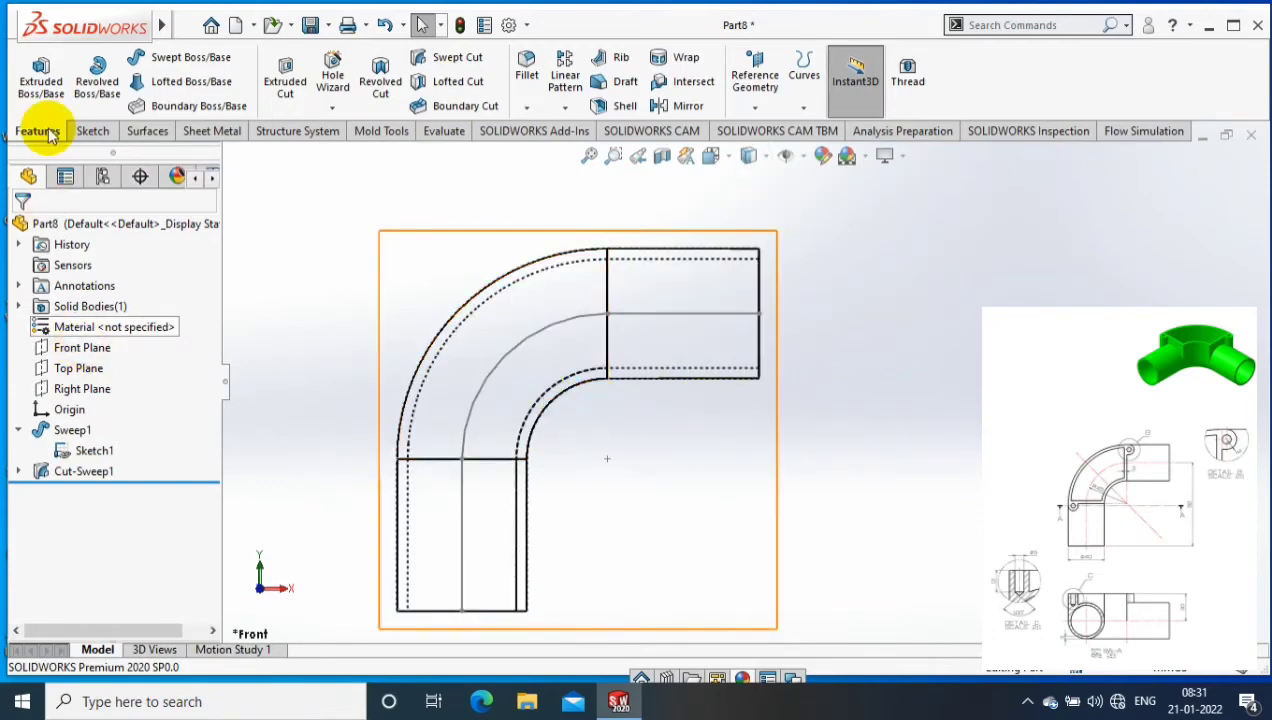
left_click(37, 122)
Step: Convert the bend's inner arc, outer arc and end edges into sketch geometry
left_click(314, 106)
left_click(350, 128)
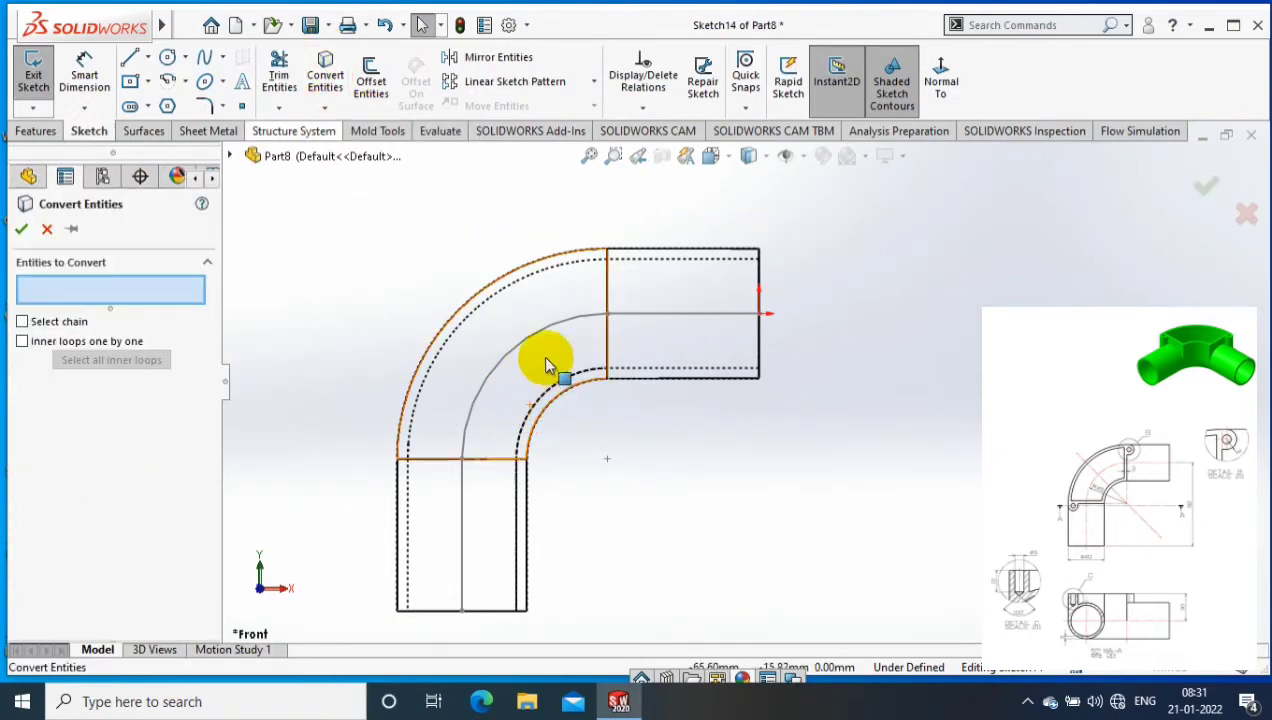
left_click(455, 462)
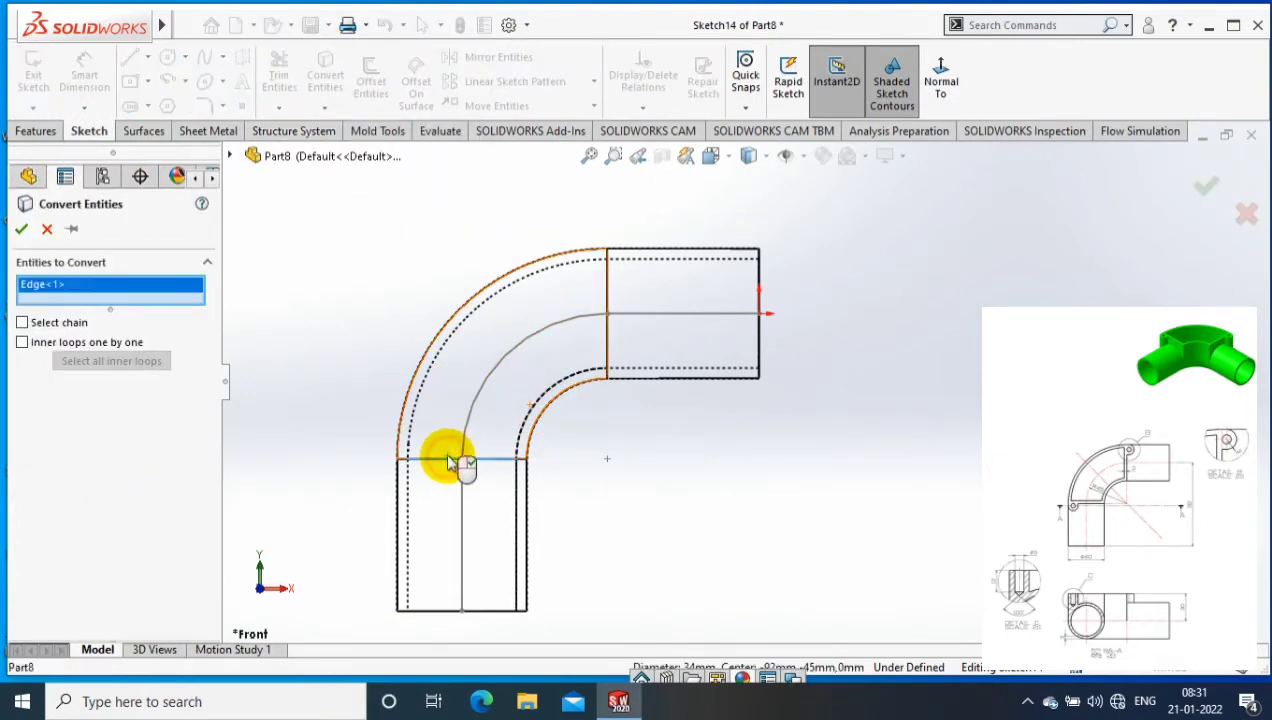
left_click(415, 383)
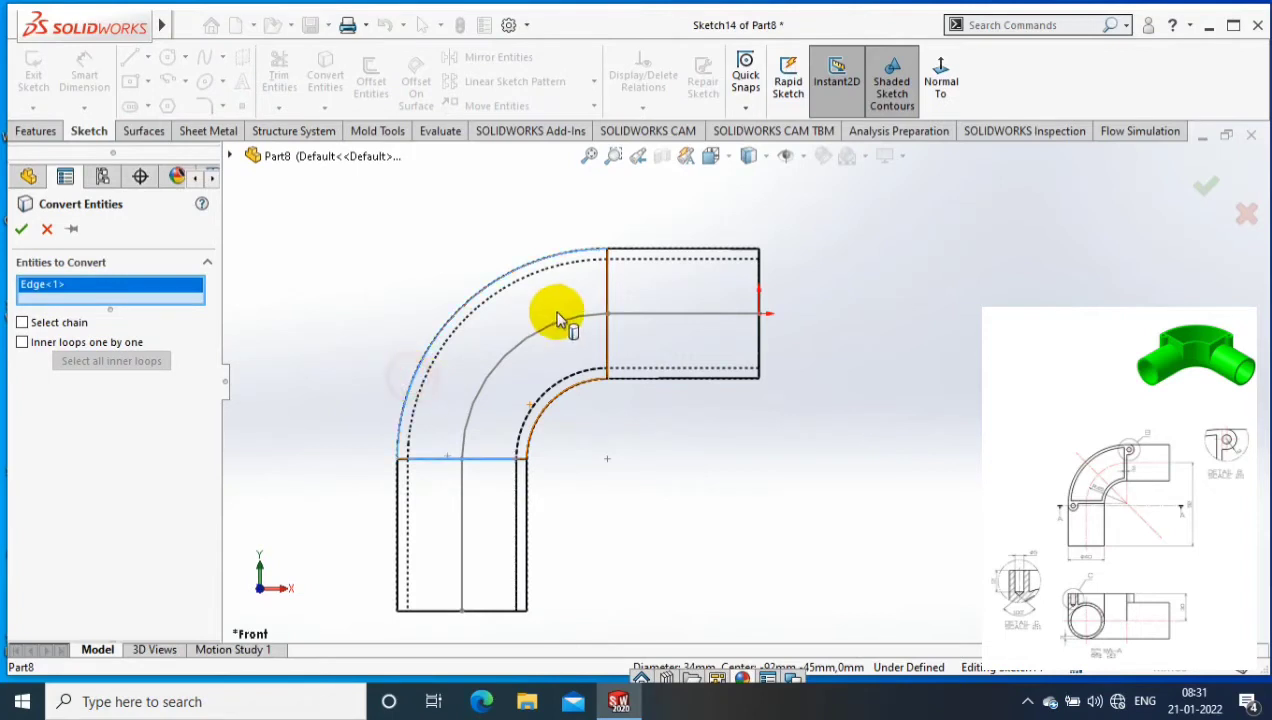
left_click(605, 292)
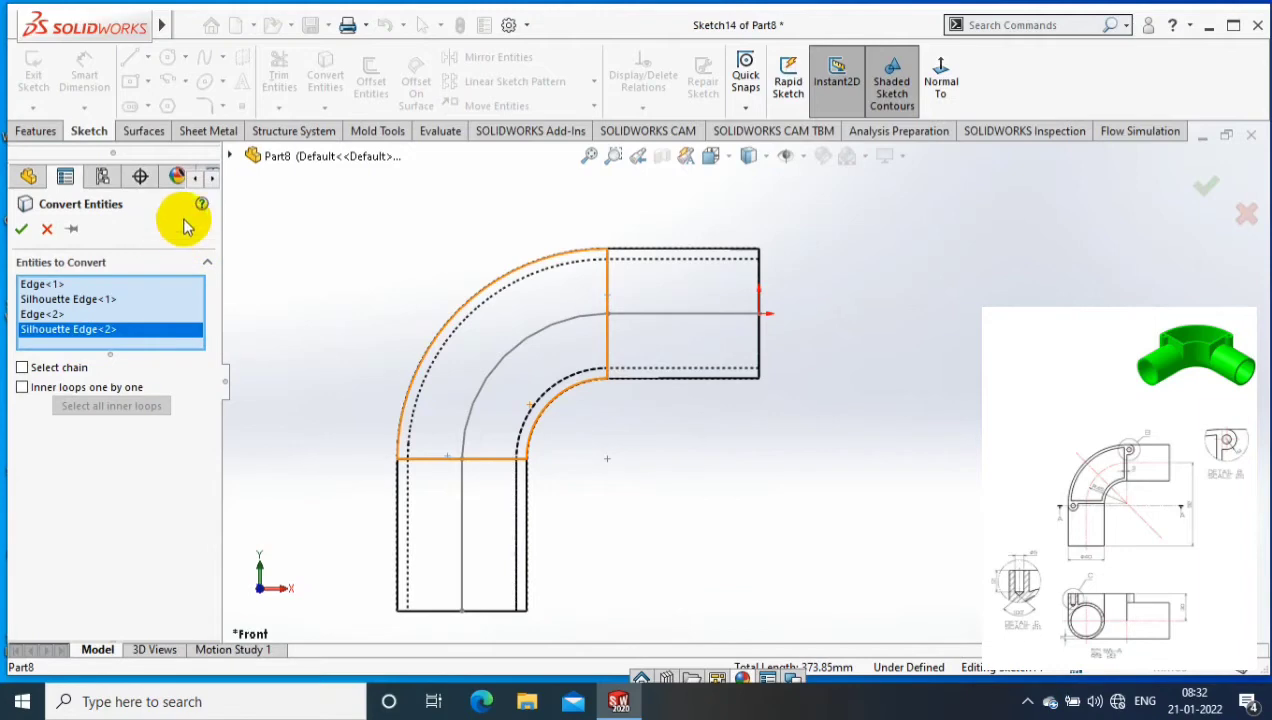
left_click(21, 228)
Step: Offset the converted outline chain inward by 3 mm
left_click(370, 80)
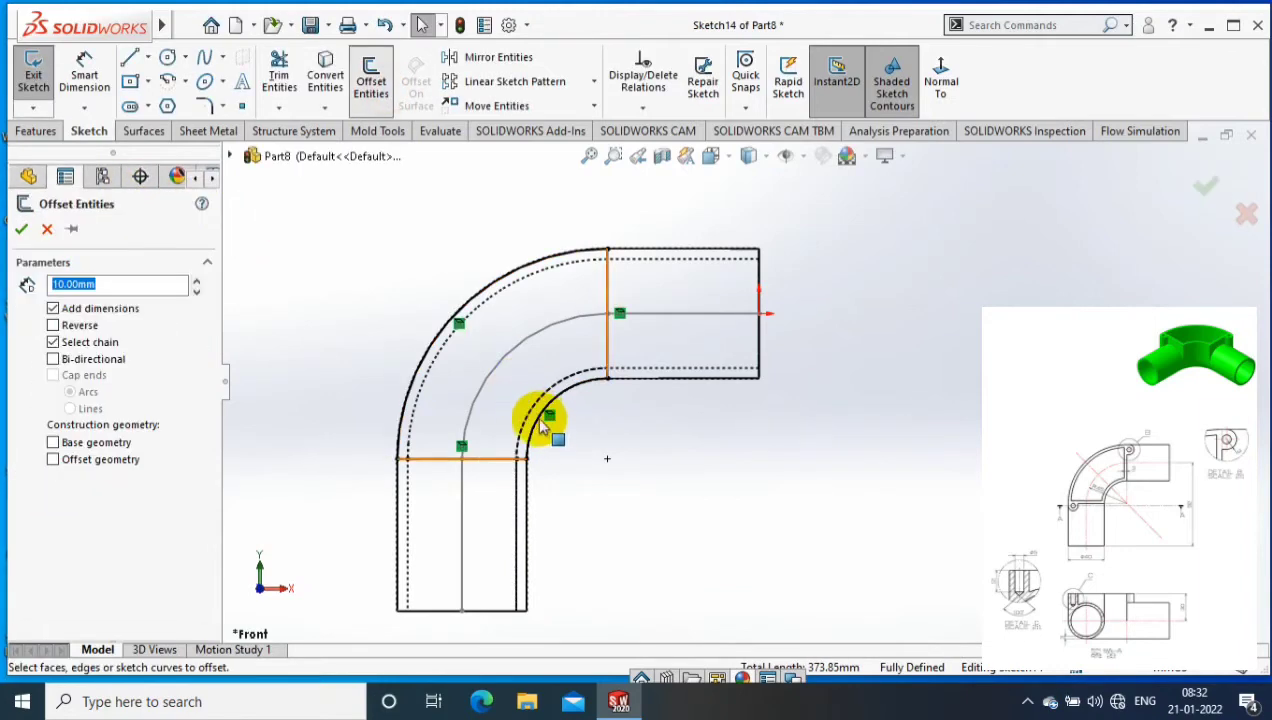
left_click(545, 420)
double_click(90, 285)
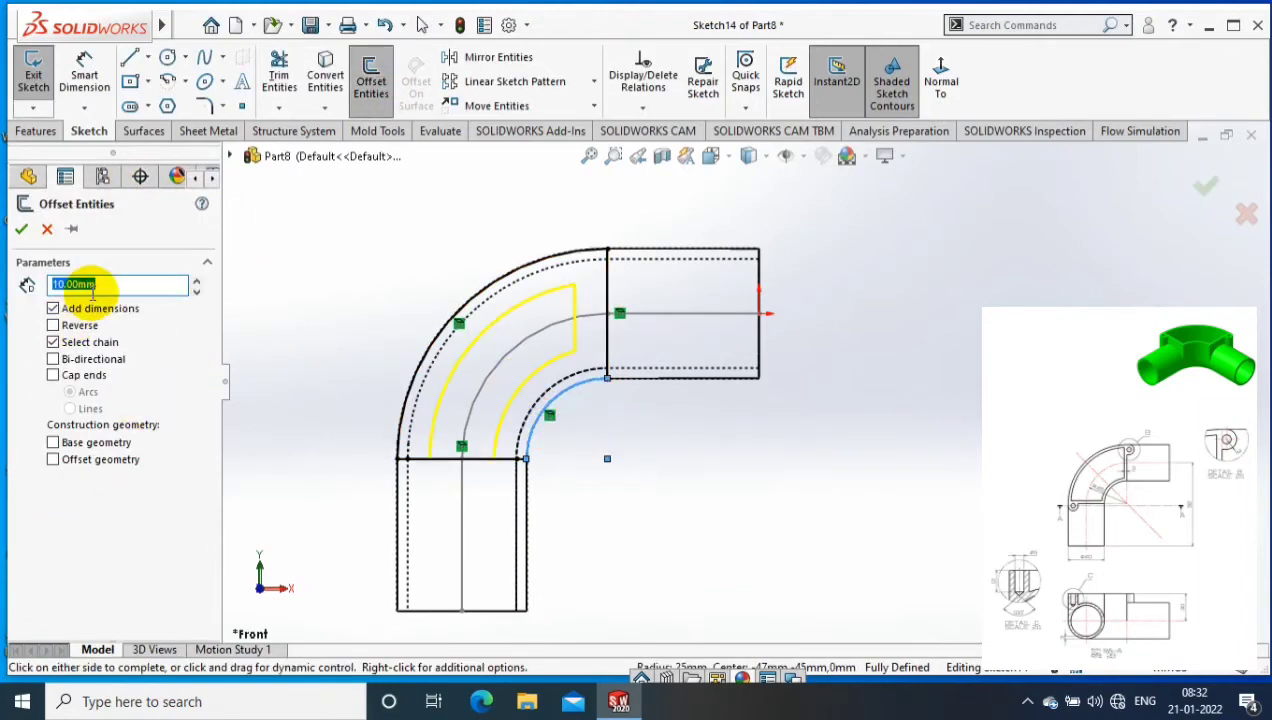
type("3")
key("Return")
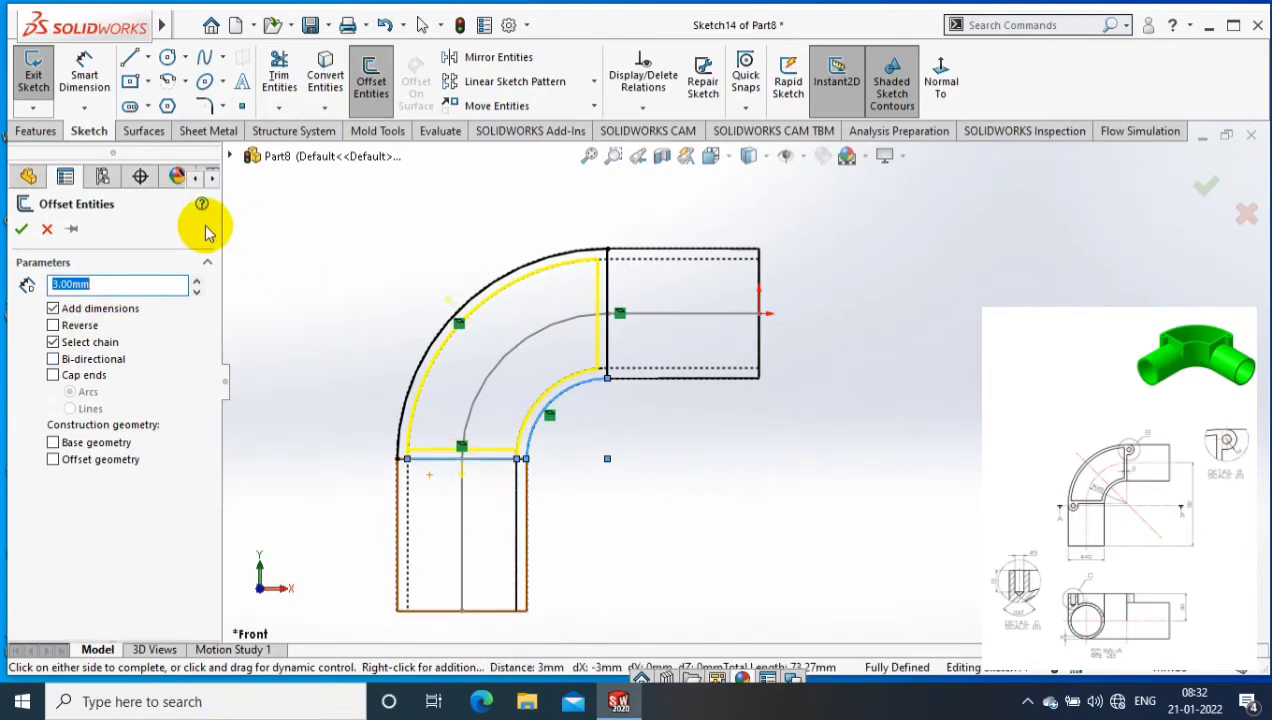
left_click(25, 230)
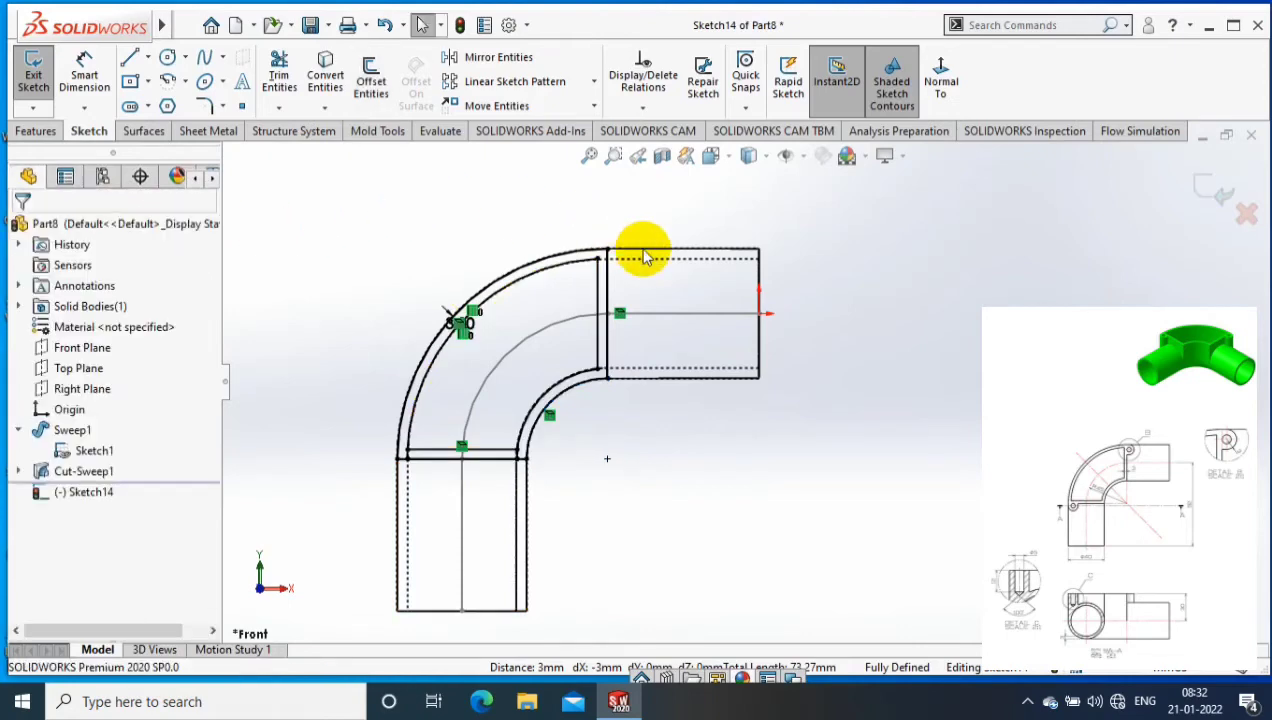
scroll(645, 258, "down", 1)
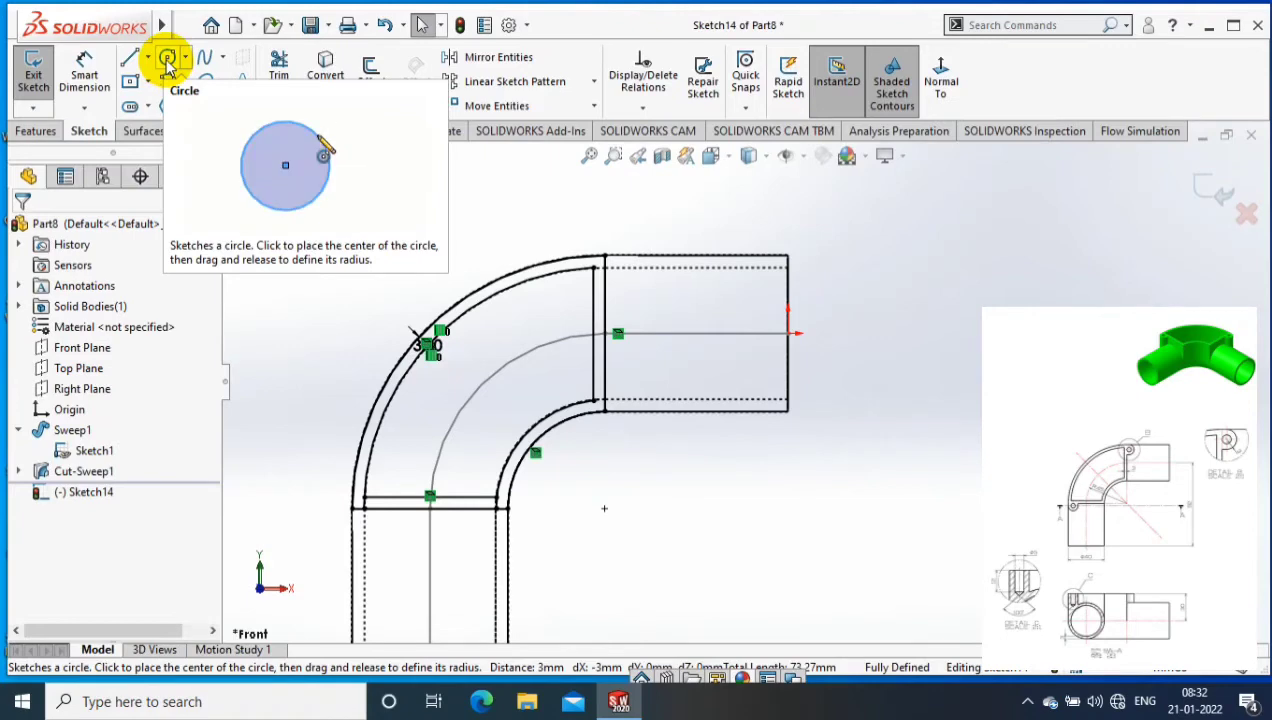
Step: Draw a small three-point semicircular arc at the outline's upper corner
left_click(188, 83)
left_click(205, 153)
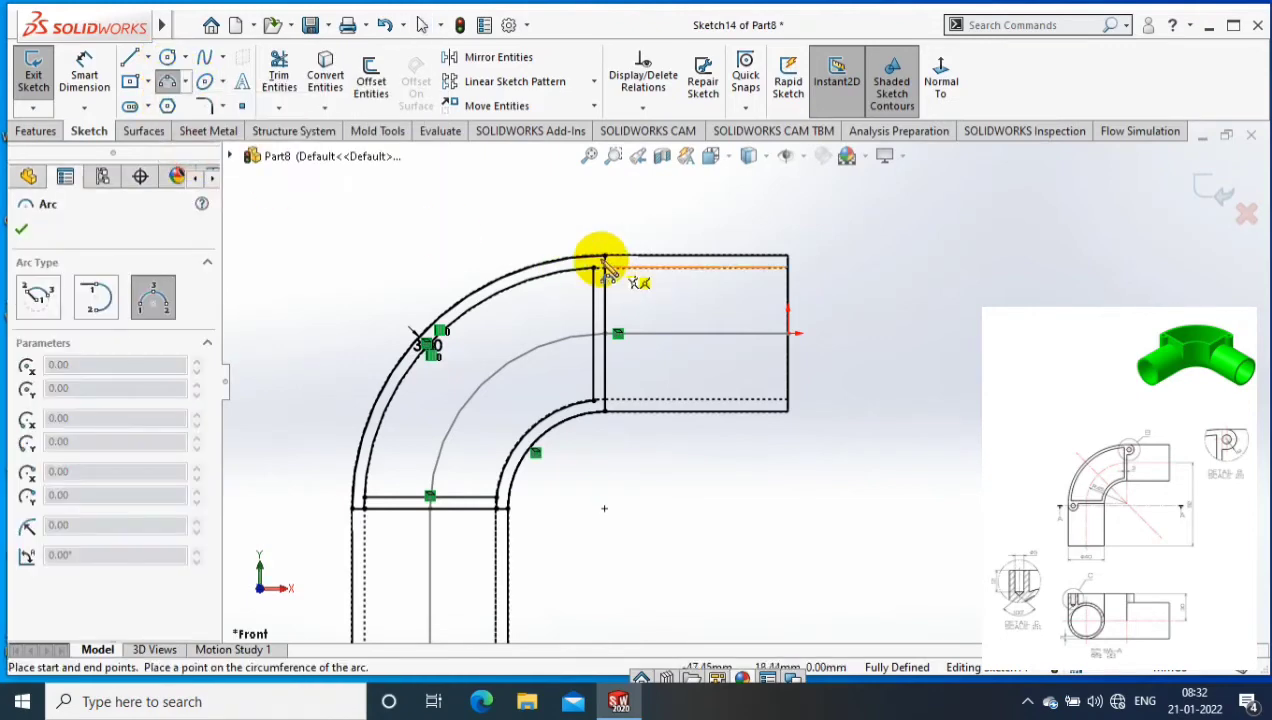
left_click_drag(604, 258, 604, 311)
left_click(632, 283)
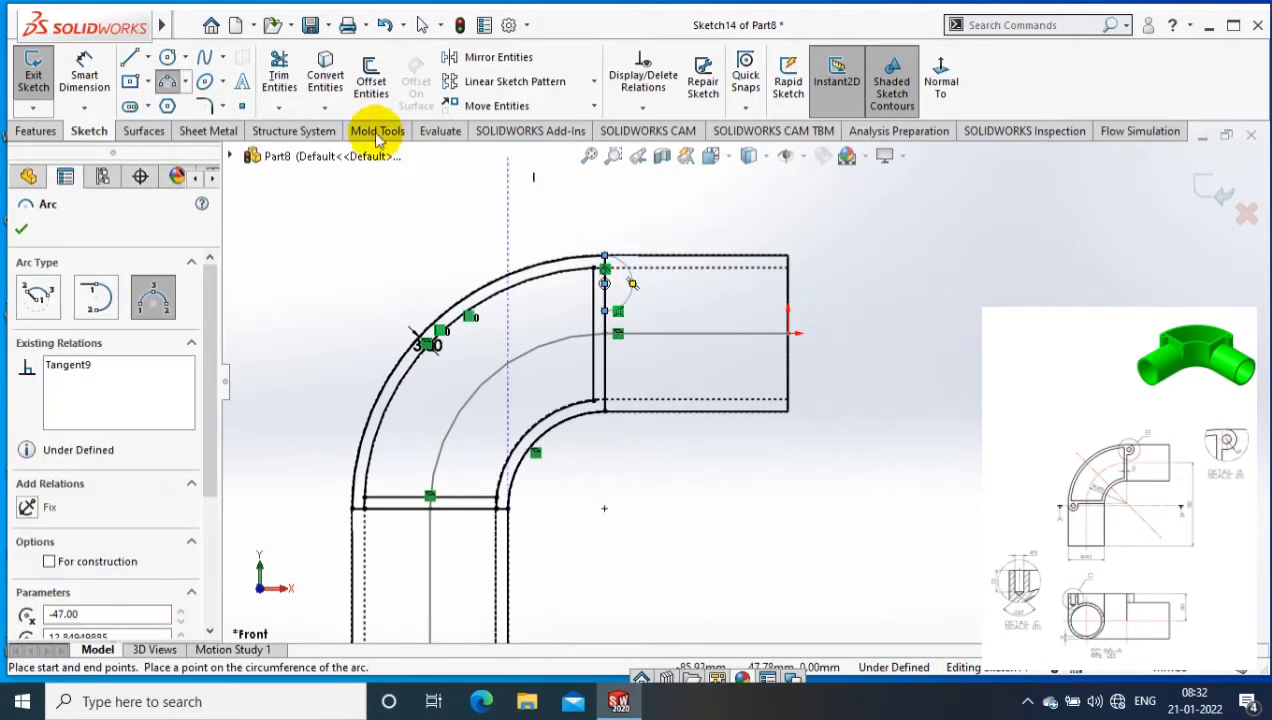
key("Escape")
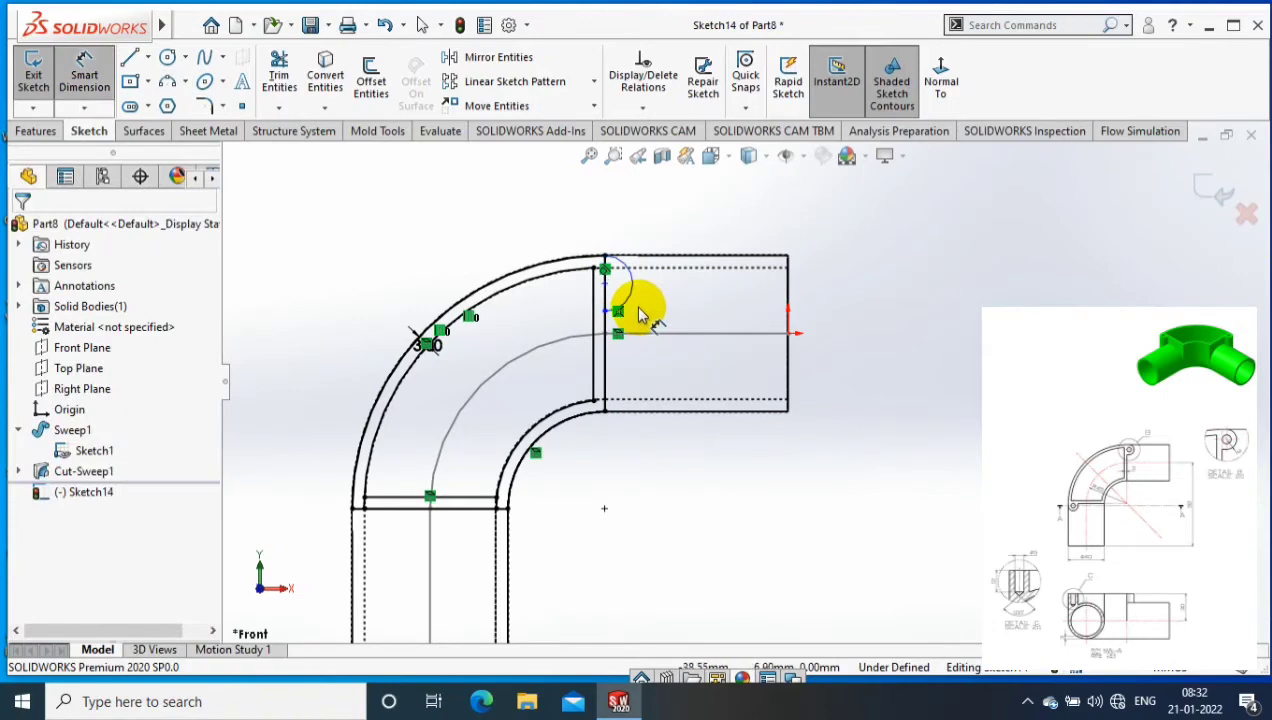
left_click_drag(624, 313, 660, 288)
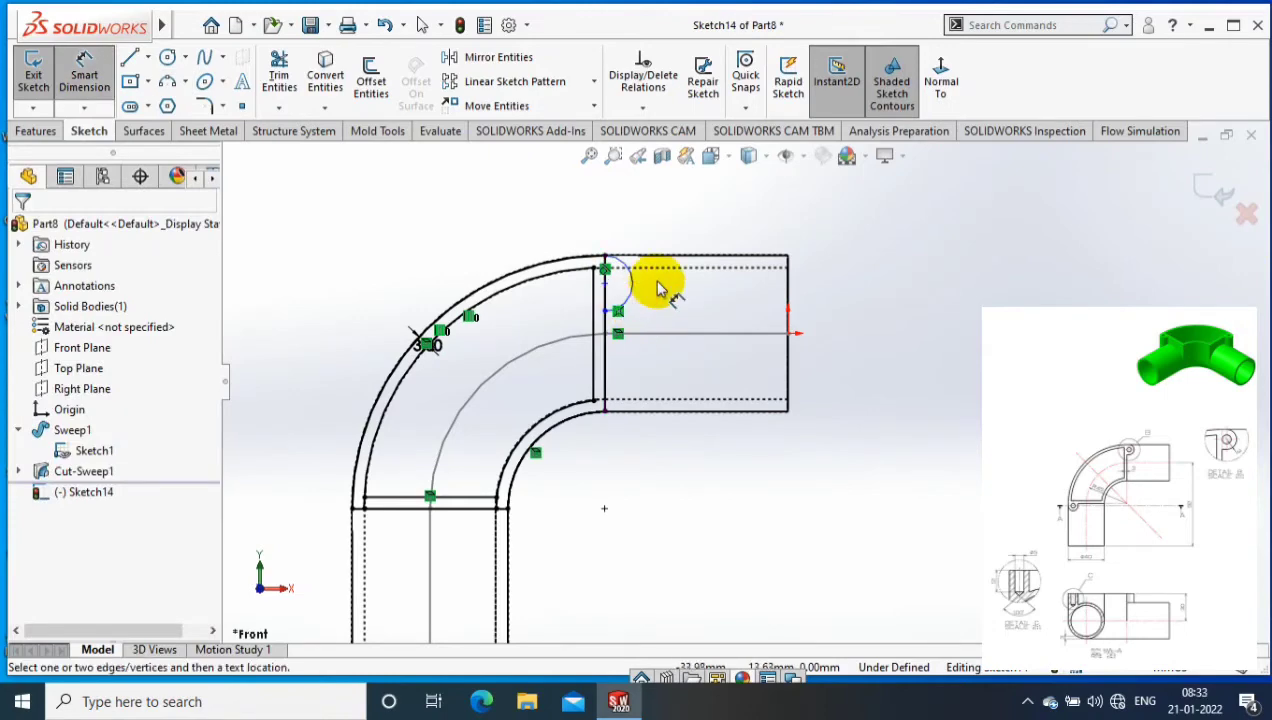
Step: Dimension the small upper arc's radius to 3 mm
left_click(633, 292)
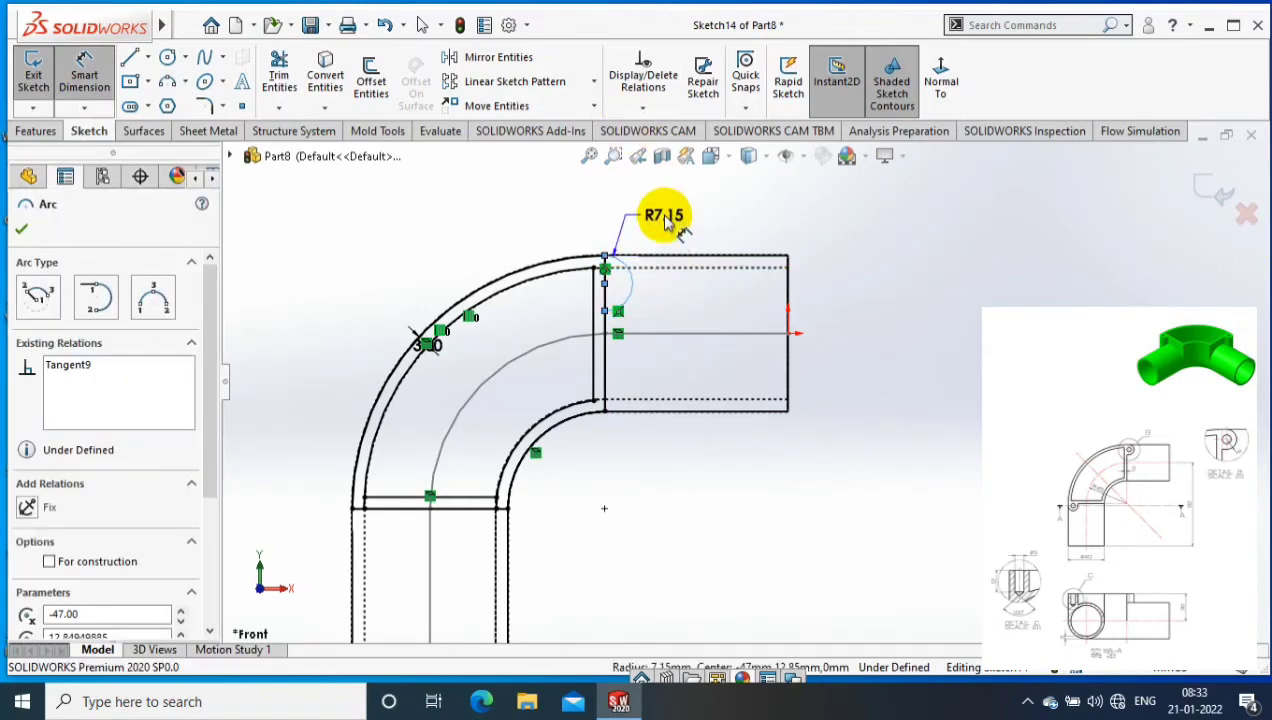
left_click(664, 214)
double_click(664, 215)
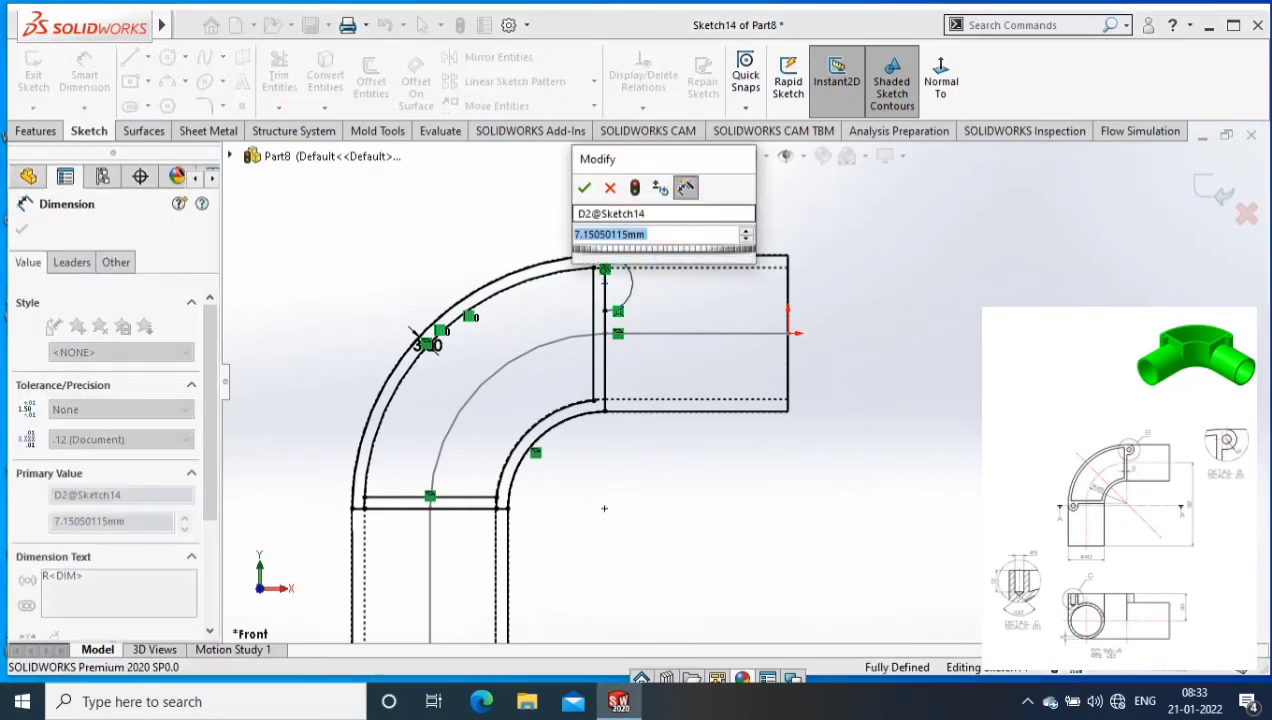
type("3")
key("Return")
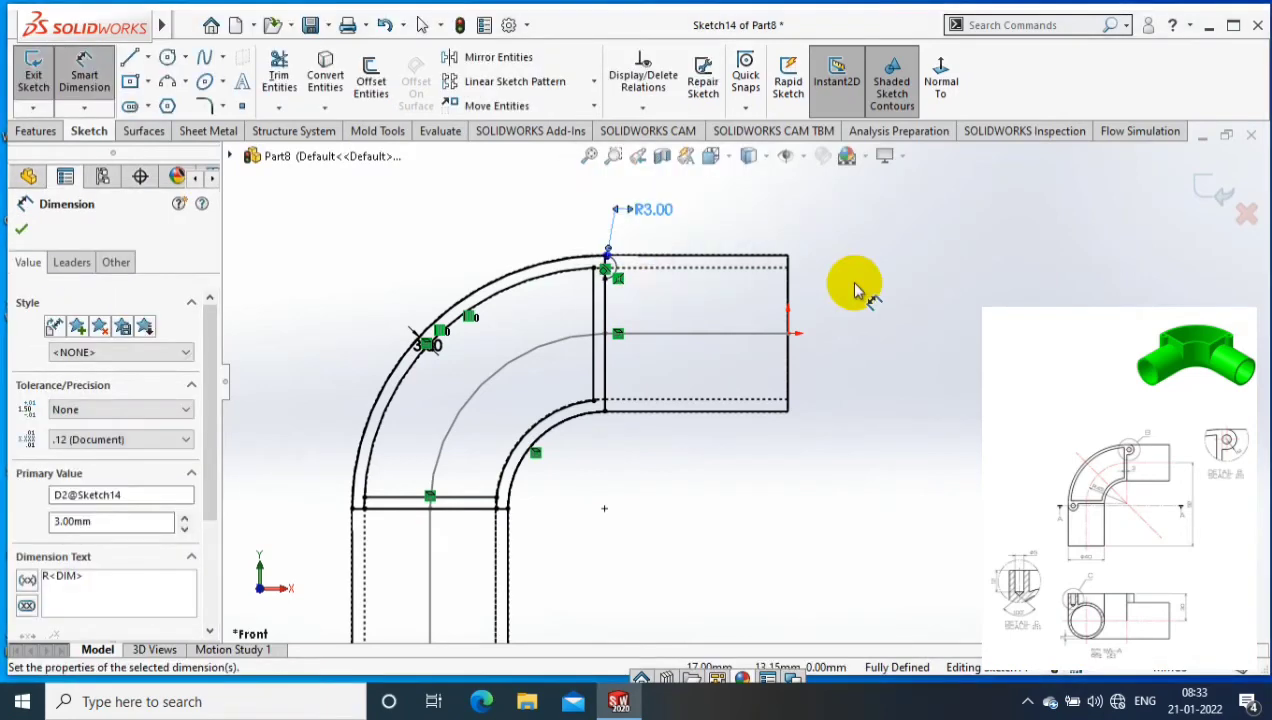
scroll(557, 292, "down", 3)
scroll(558, 320, "down", 2)
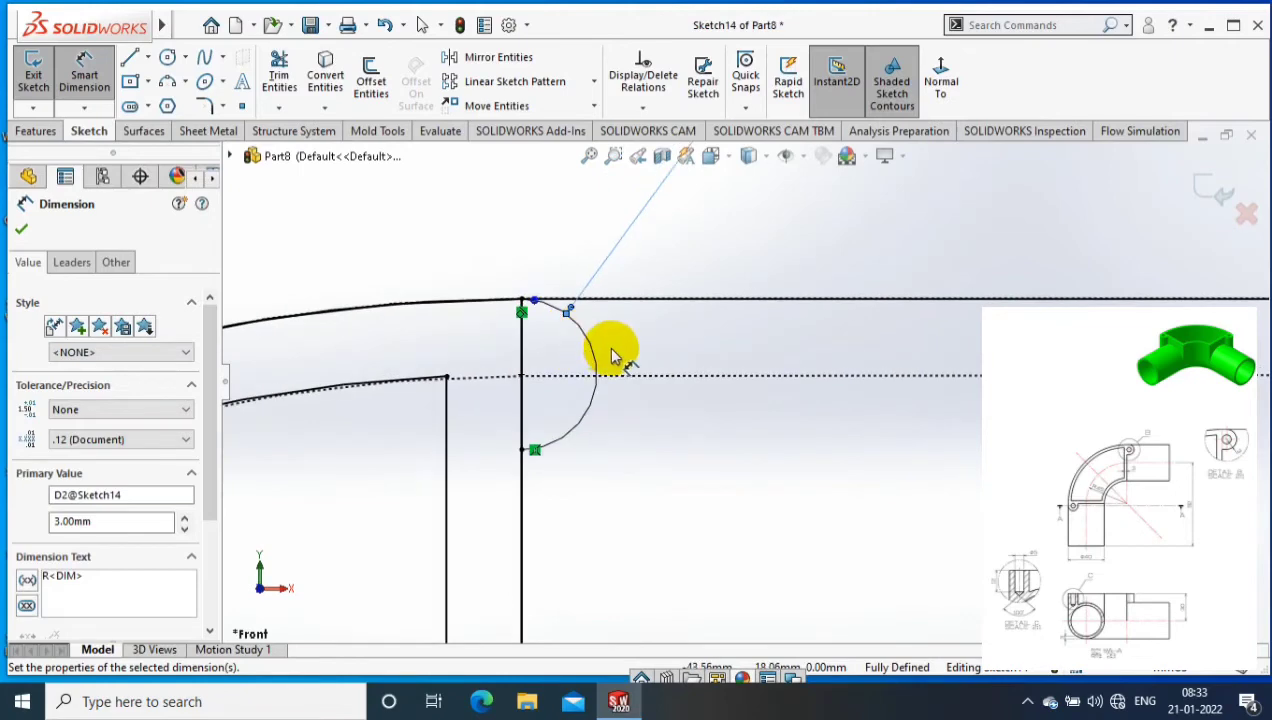
scroll(770, 425, "up", 2)
scroll(775, 425, "up", 2)
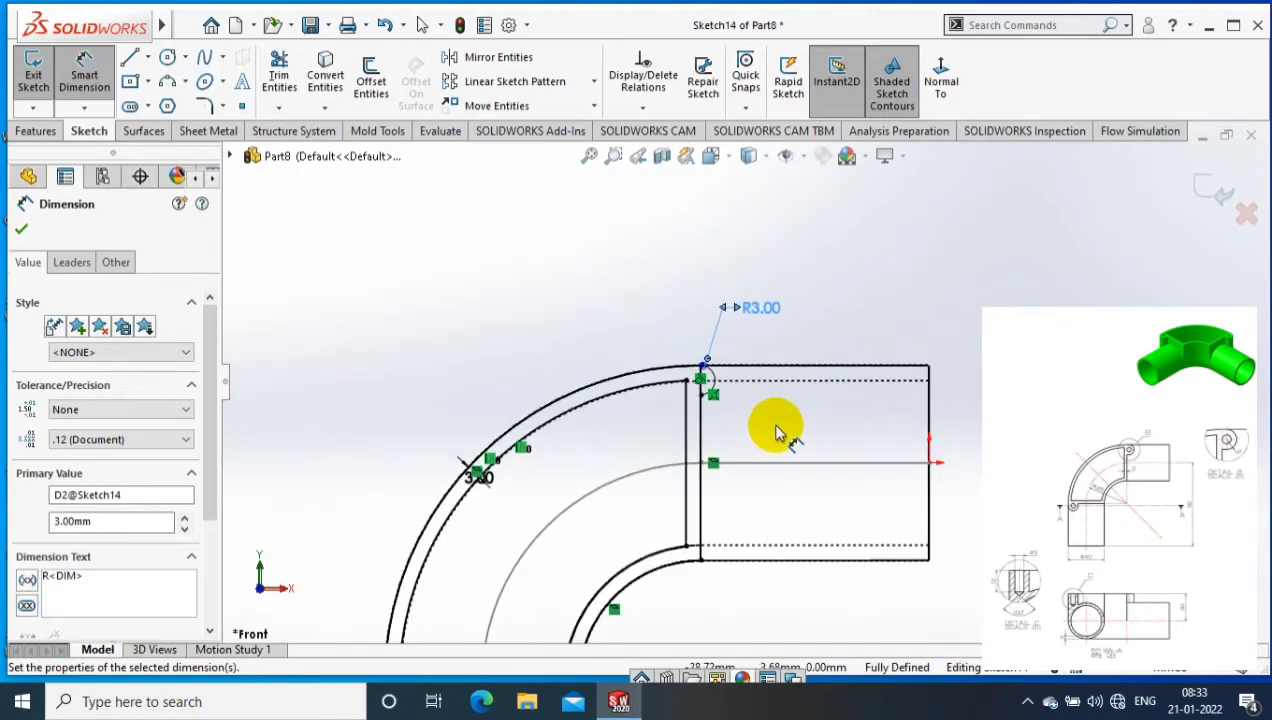
scroll(778, 415, "up", 1)
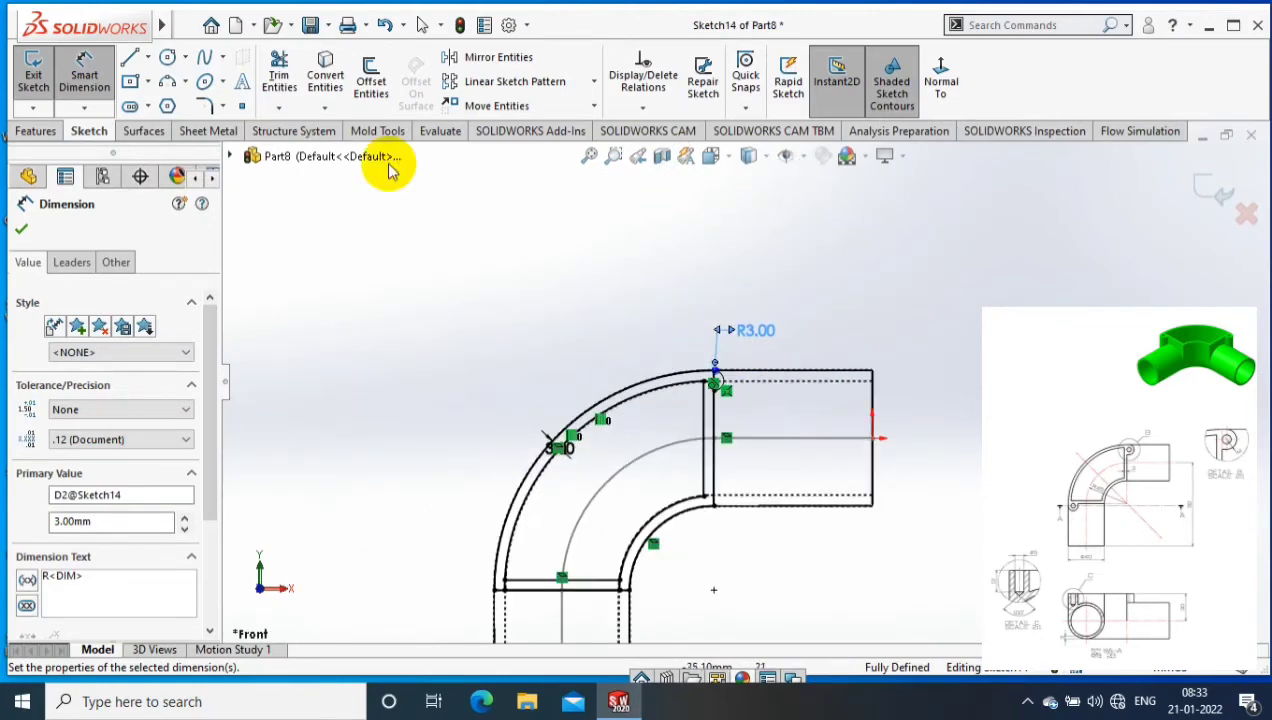
Step: Draw a three-point arc at the outline's lower-left corner
left_click(168, 82)
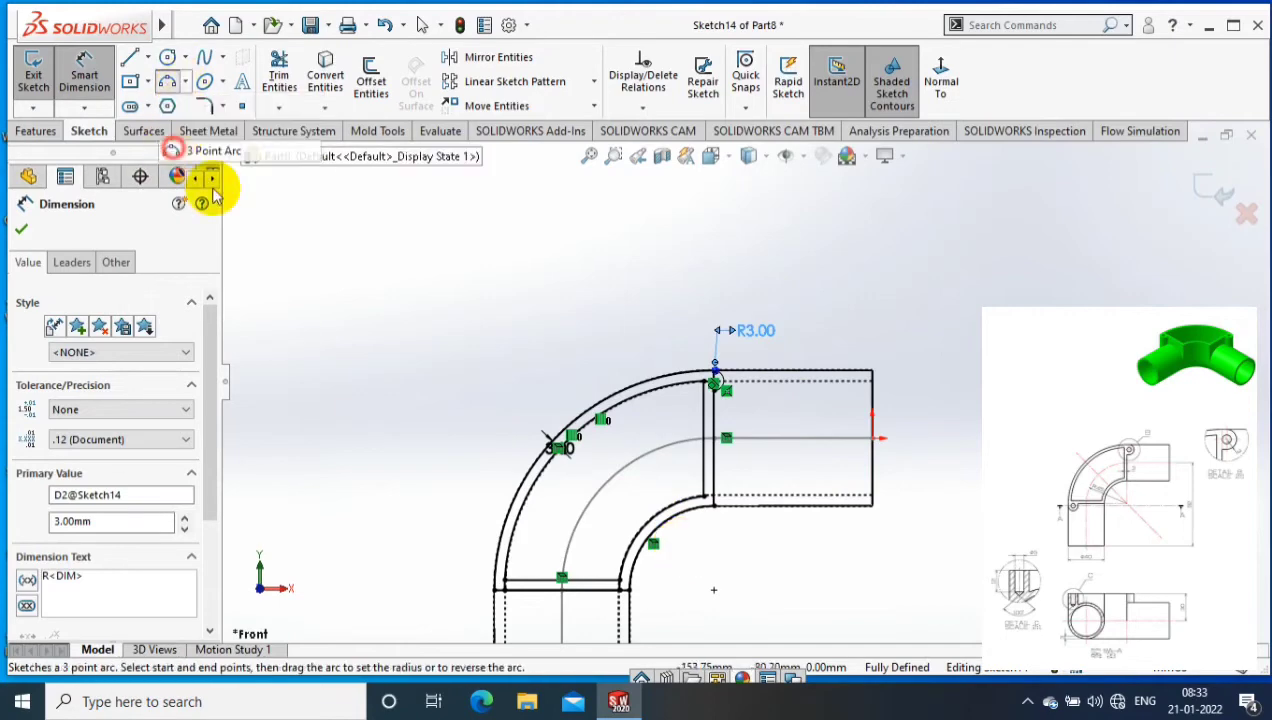
scroll(534, 596, "down", 2)
scroll(490, 477, "down", 2)
scroll(495, 470, "down", 1)
left_click(491, 463)
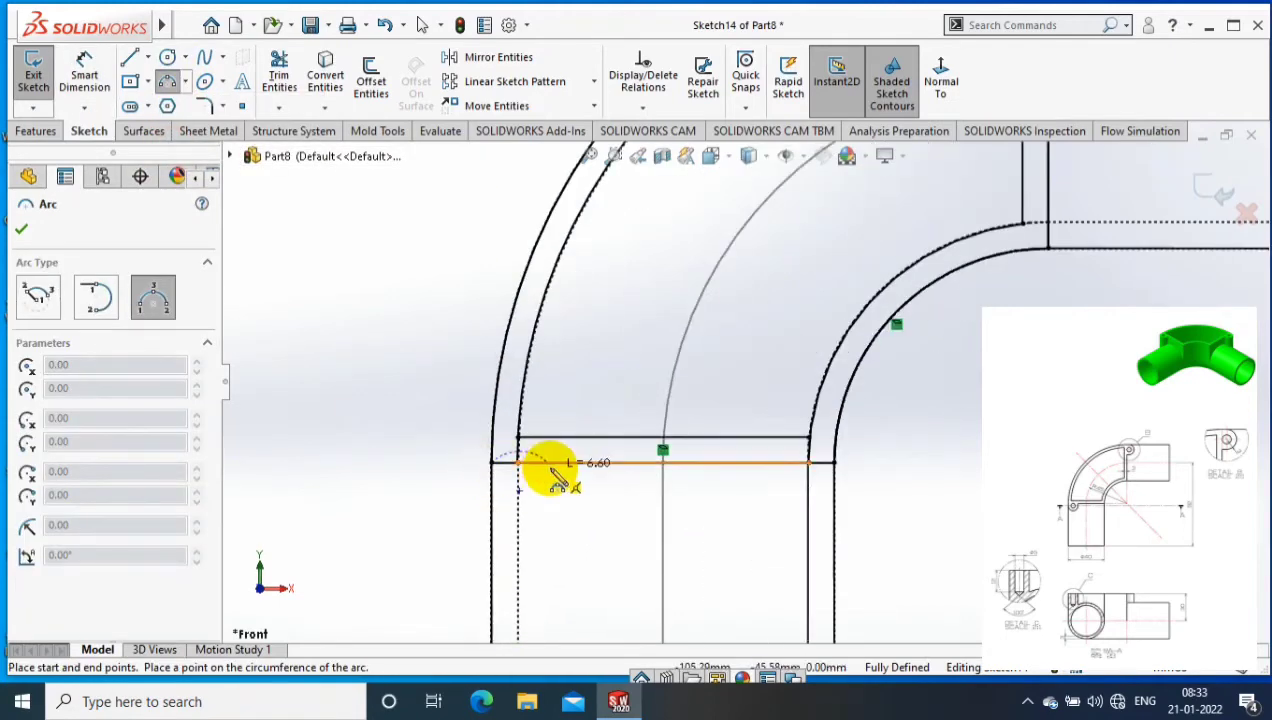
left_click(518, 463)
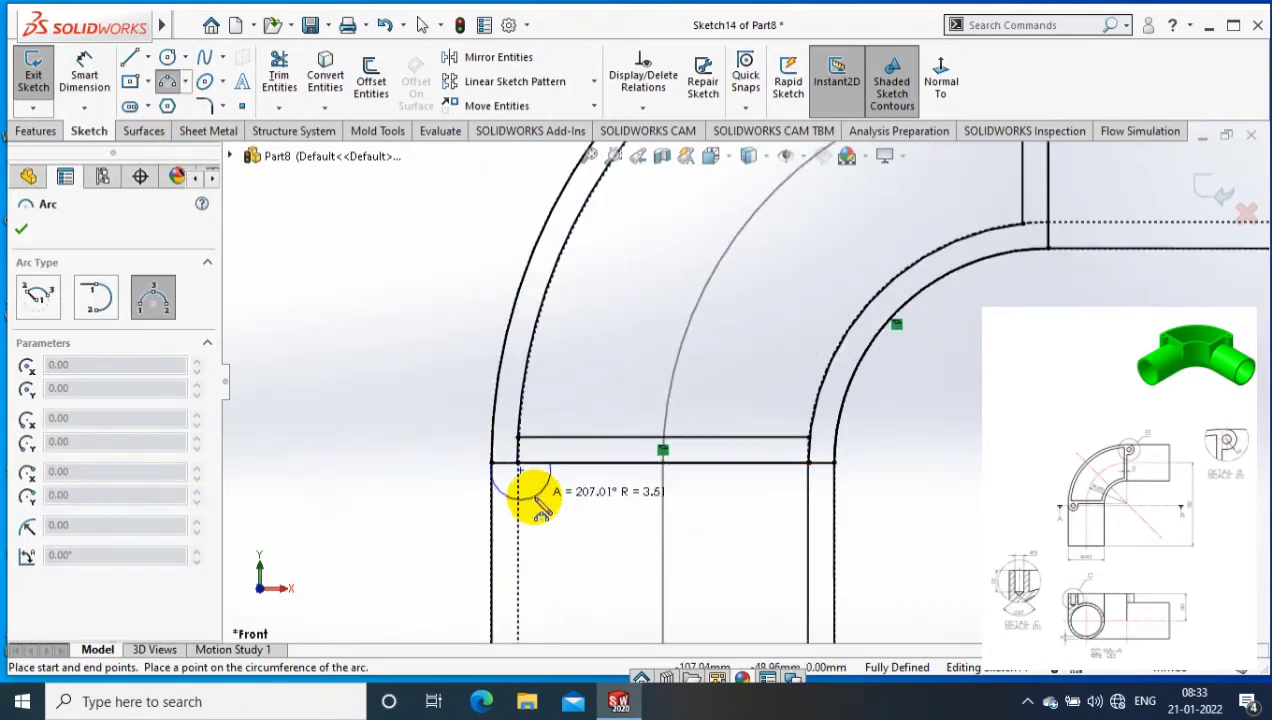
left_click(530, 495)
Step: Set the lower arc's radius to 3 mm and orbit the elbow into 3D
left_click(545, 490)
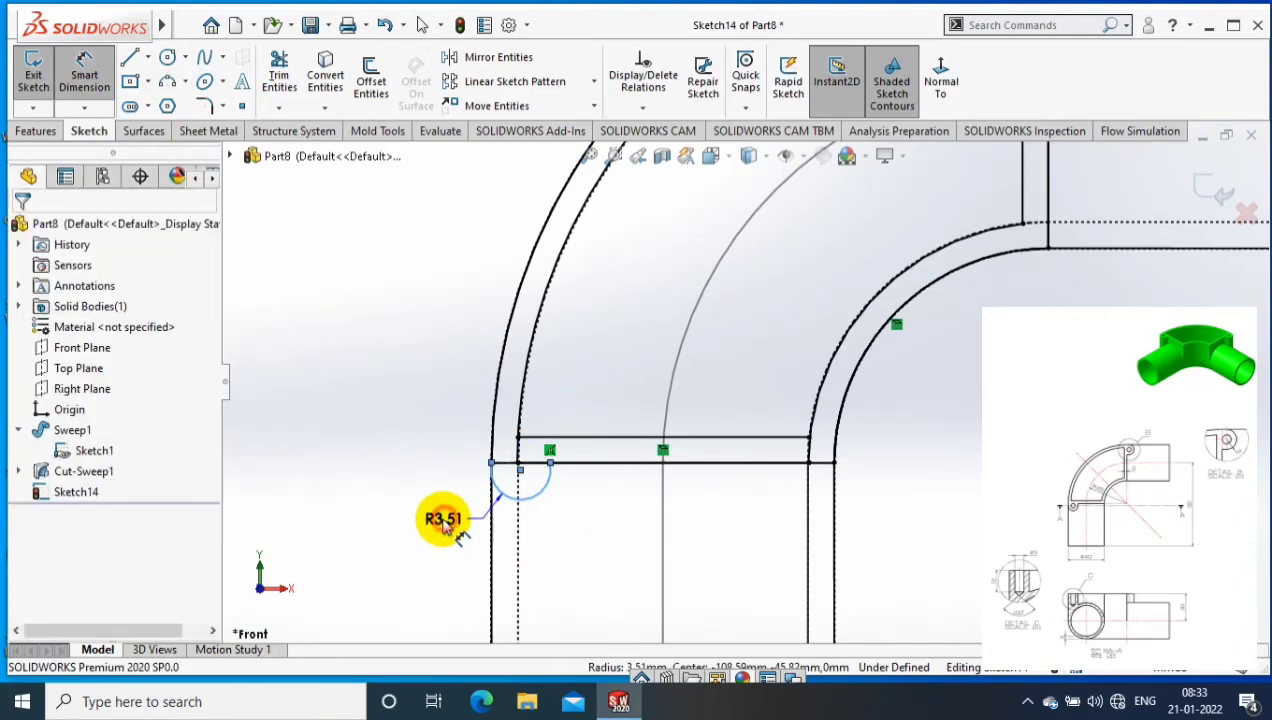
left_click(447, 527)
type("3")
key("Return")
key("Escape")
scroll(568, 377, "up", 2)
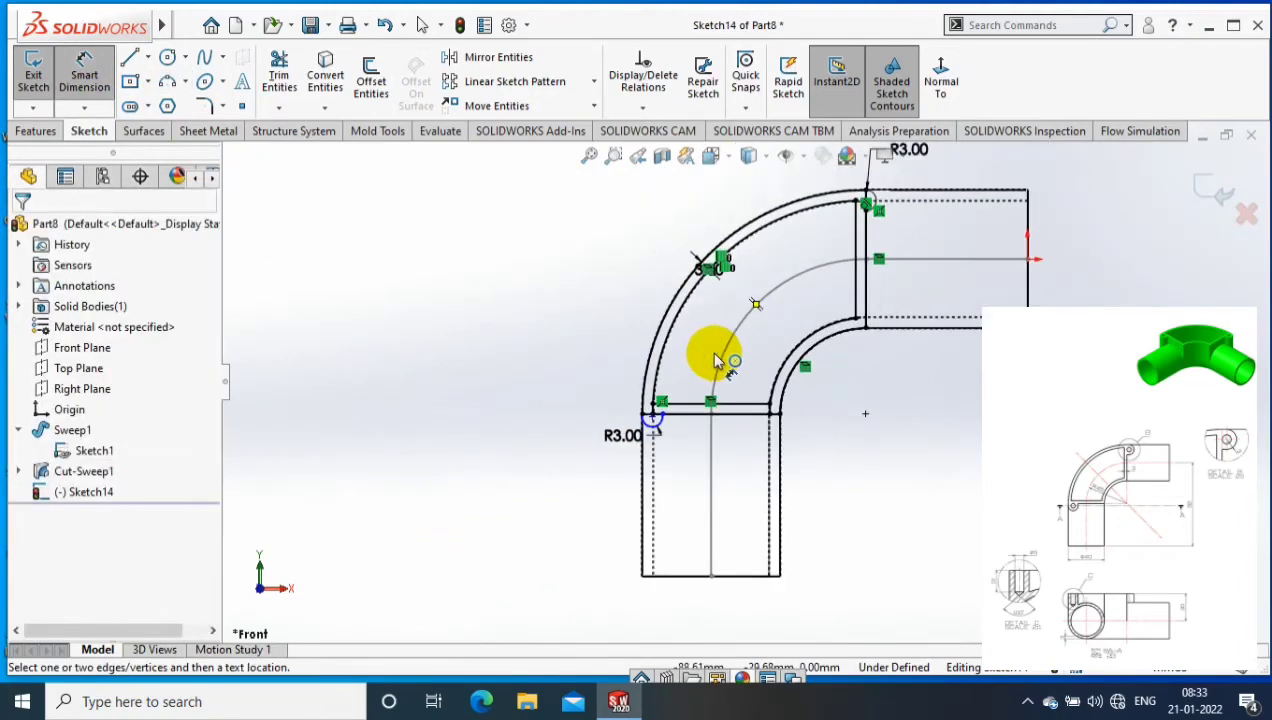
scroll(724, 361, "up", 3)
mouse_move(815, 469)
middle_mouse_down()
mouse_move(824, 361)
mouse_move(686, 335)
middle_mouse_up()
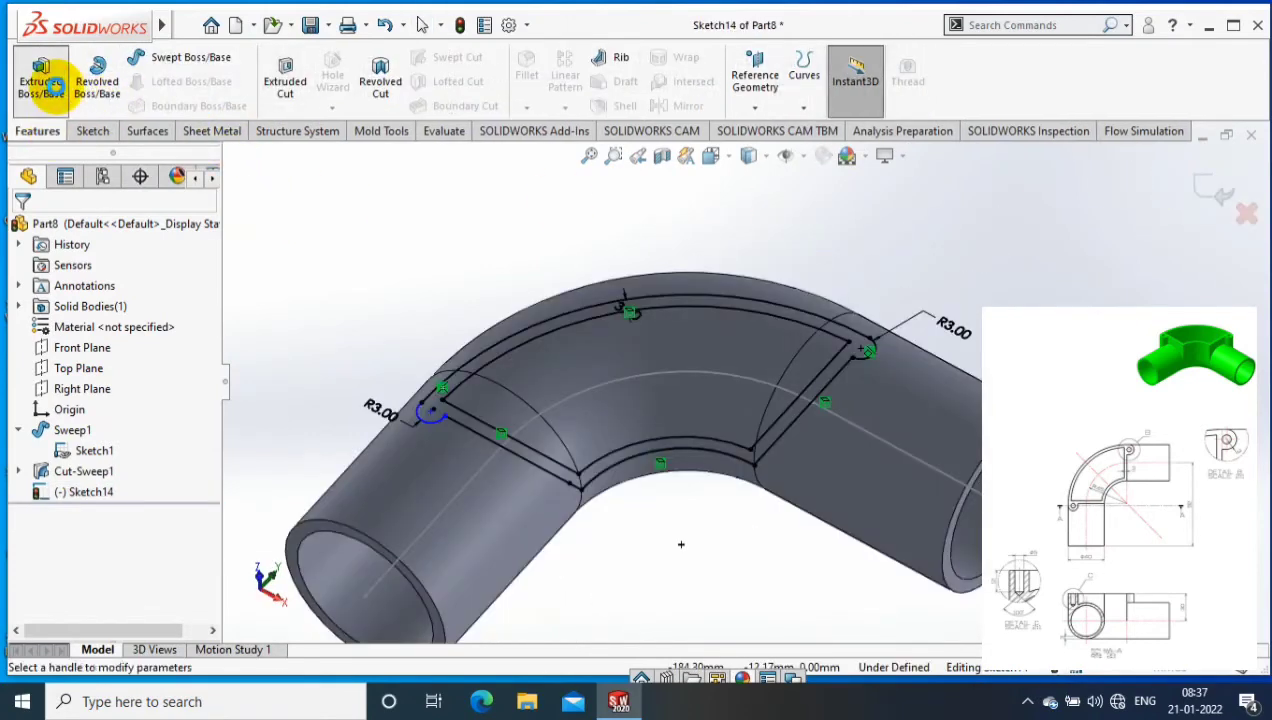
Step: Extrude the band region between the outlines 30 mm blind, with thin-wall turned off
left_click(55, 90)
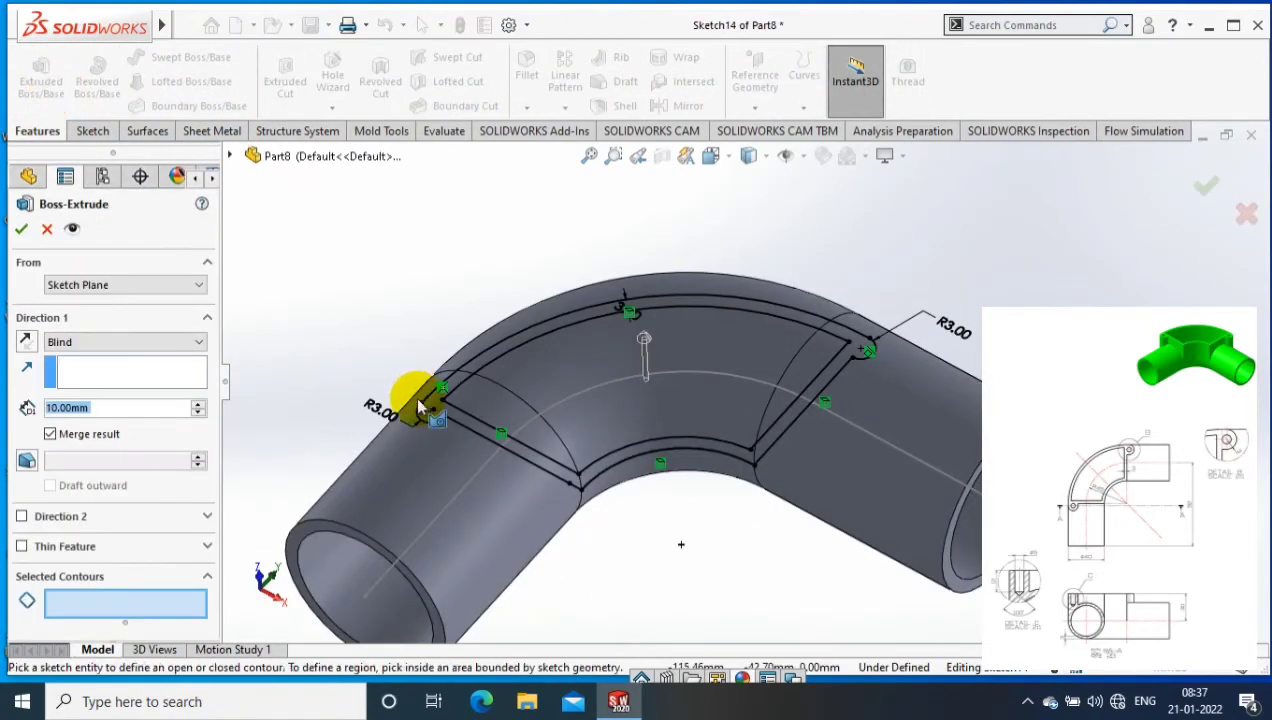
left_click(739, 325)
right_click(150, 602)
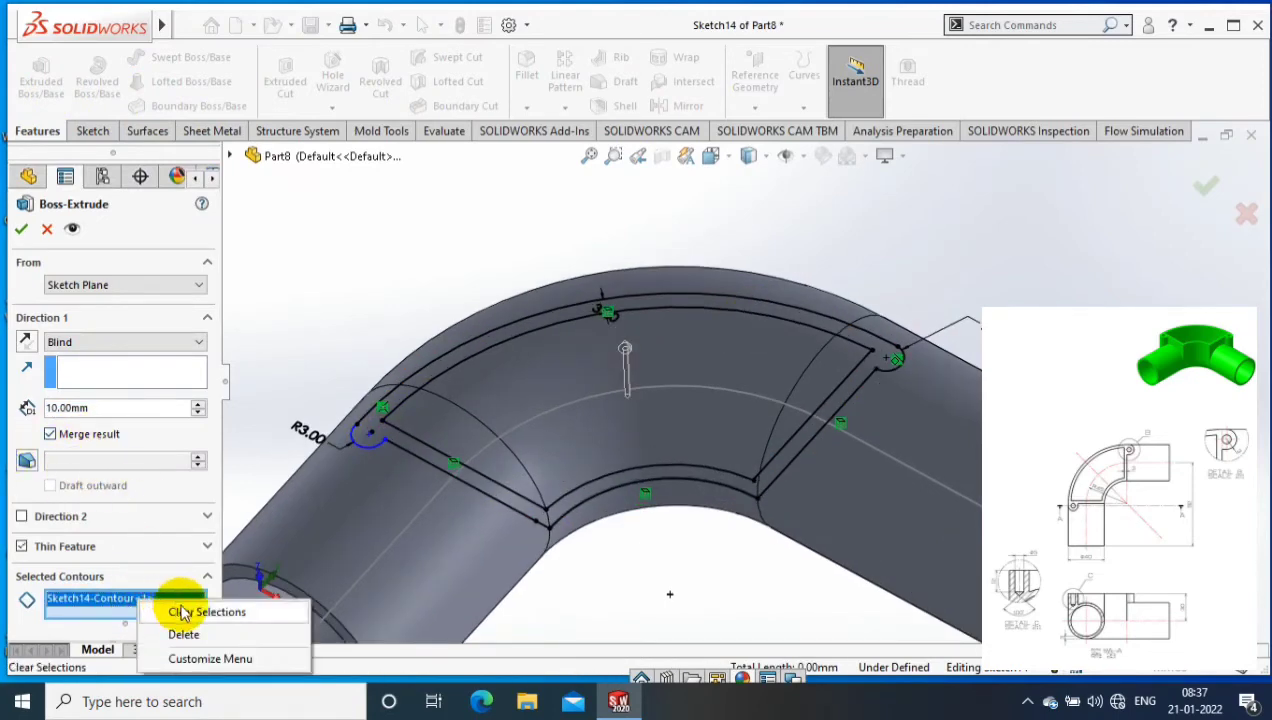
left_click(195, 612)
left_click(515, 515)
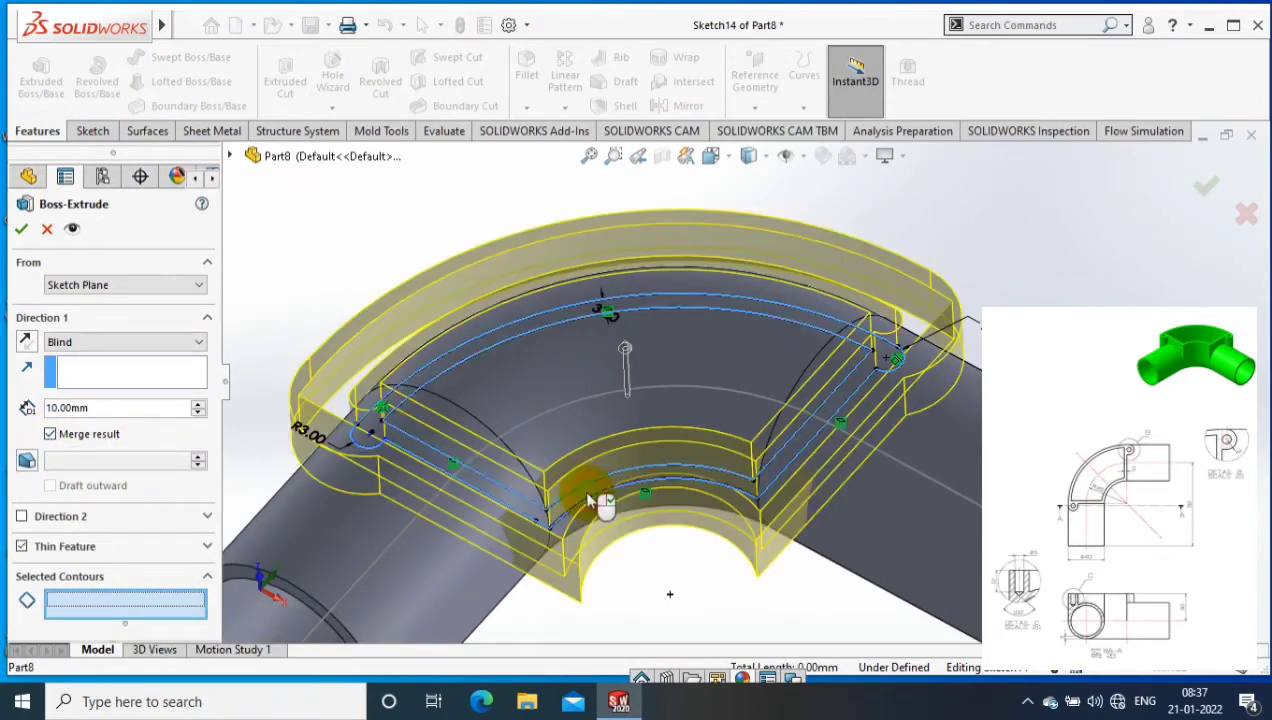
left_click(23, 548)
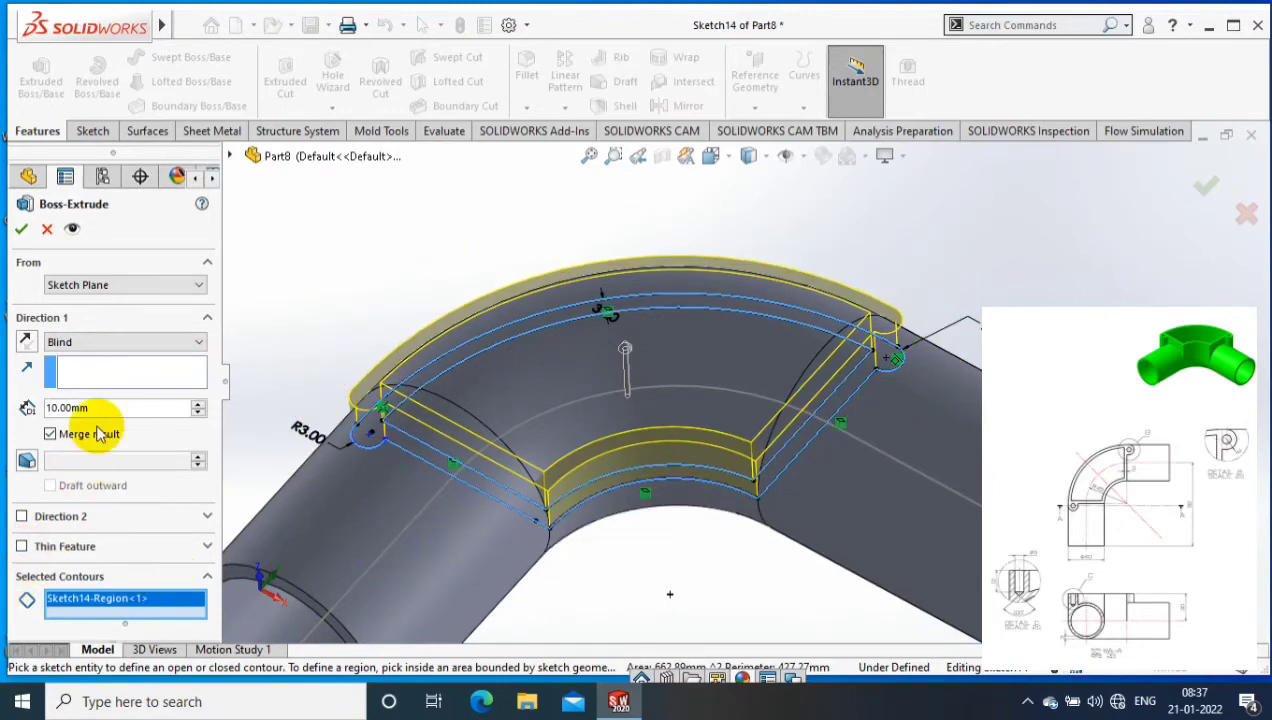
double_click(66, 407)
type("30")
key("Return")
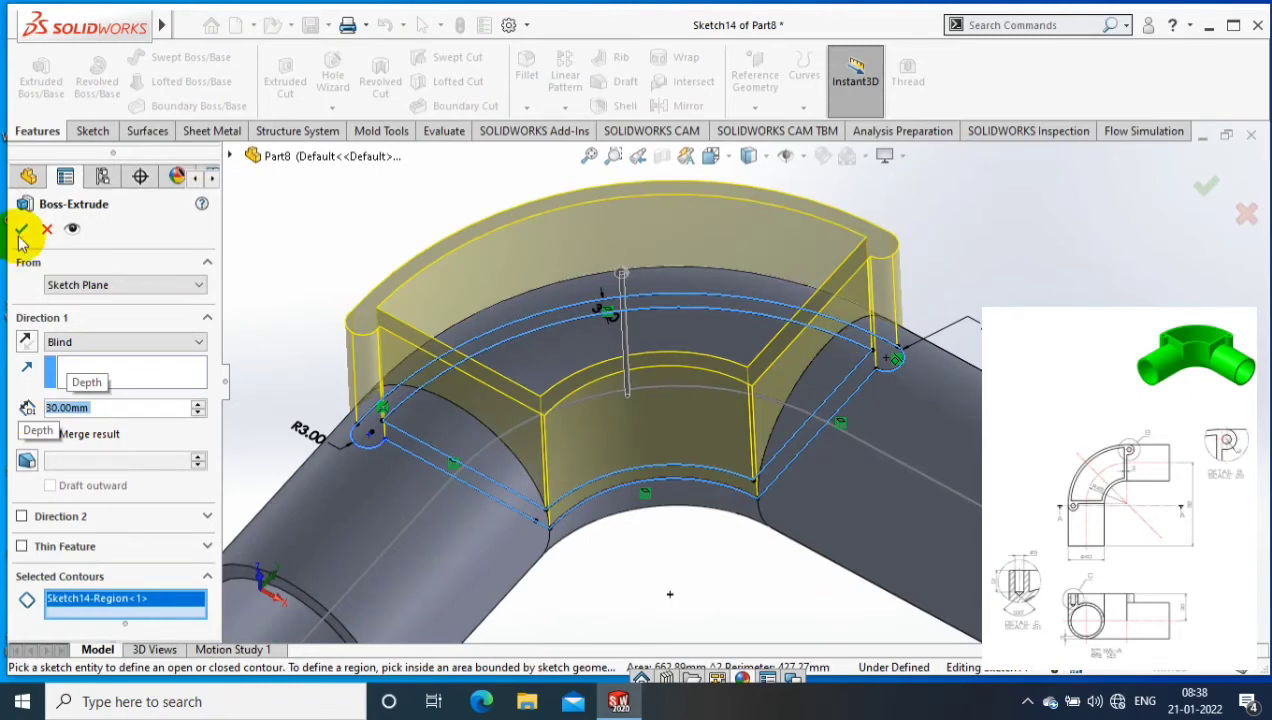
left_click(21, 230)
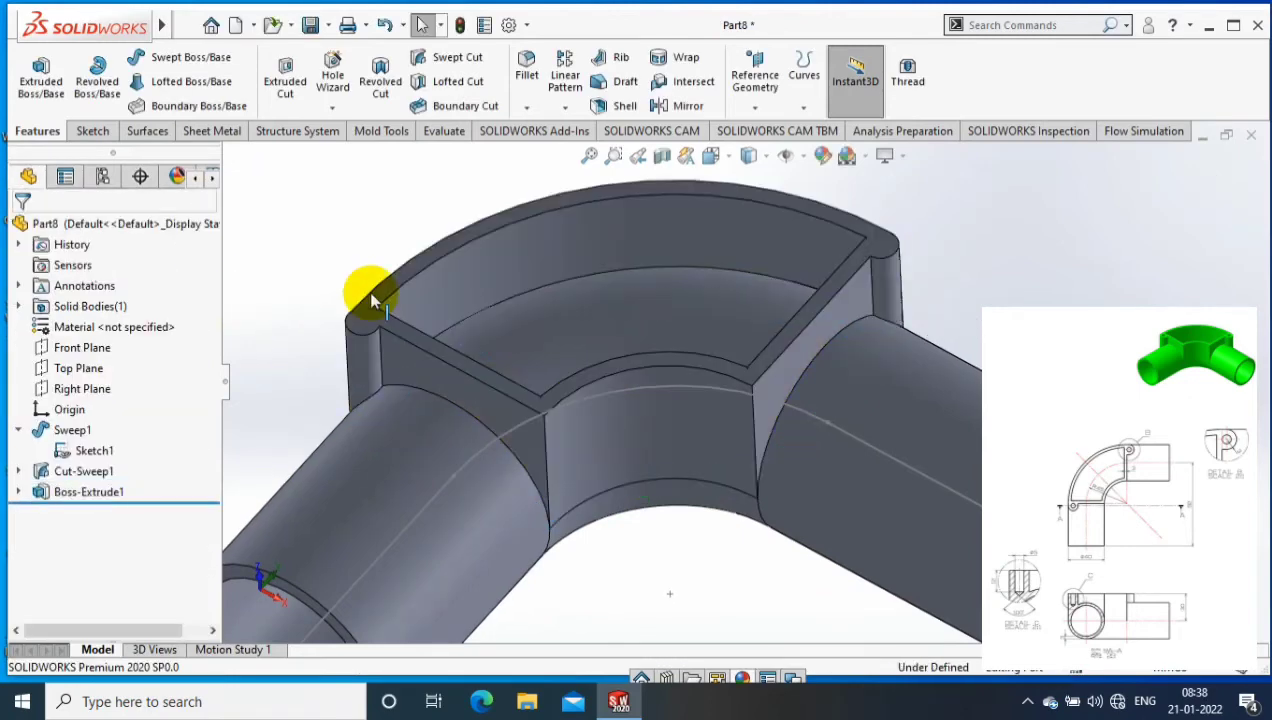
Step: View the elbow's top face head-on and begin a Hole Wizard feature
right_click(368, 305)
left_click(488, 190)
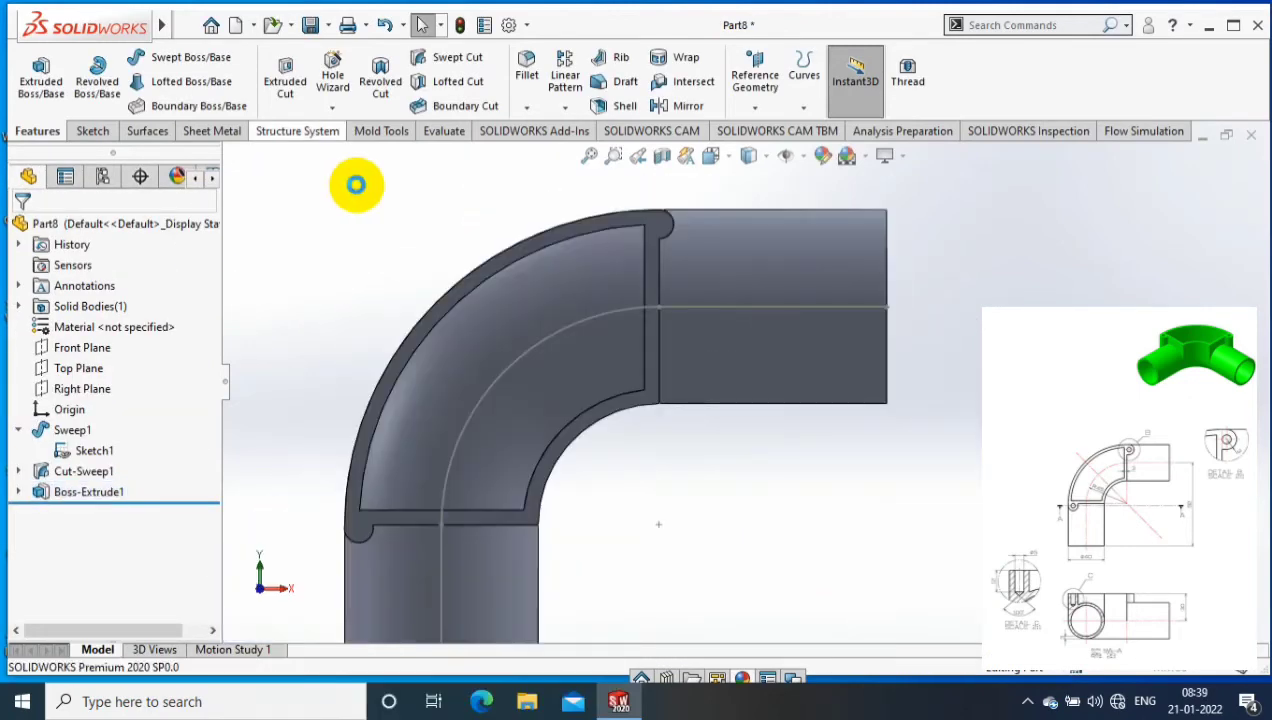
left_click(333, 75)
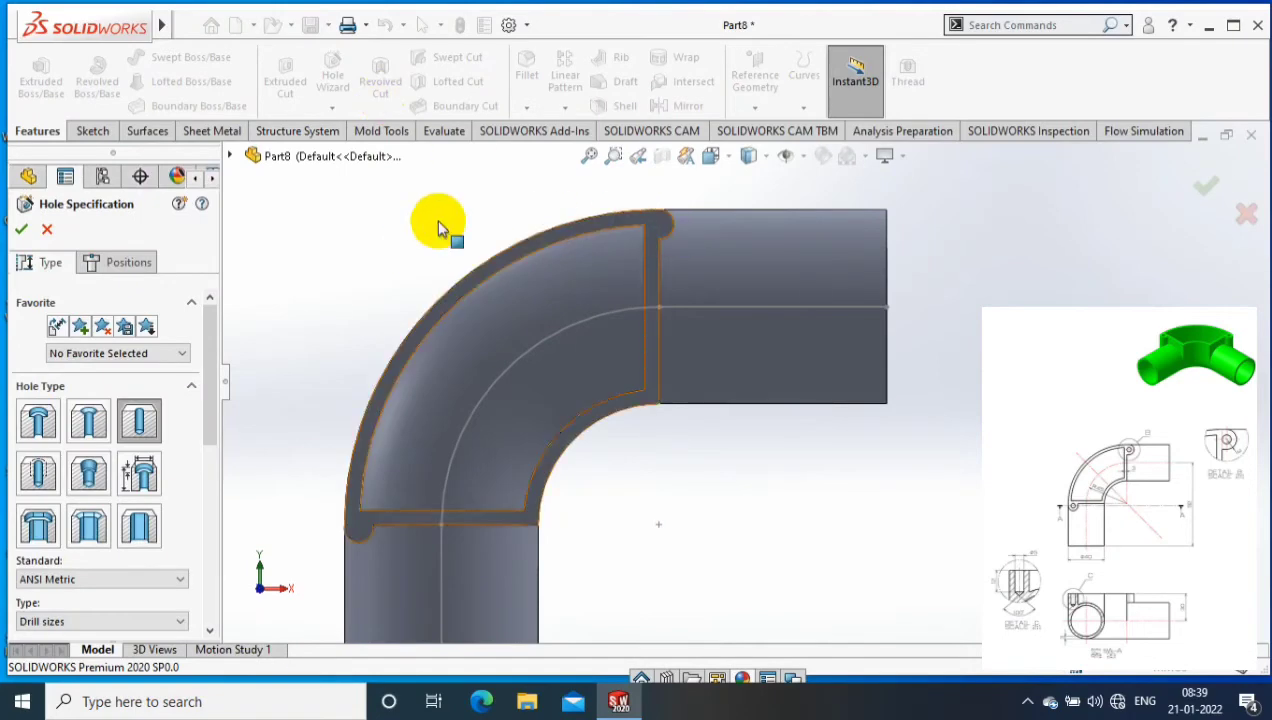
left_click(140, 262)
scroll(680, 235, "down", 2)
scroll(684, 227, "down", 2)
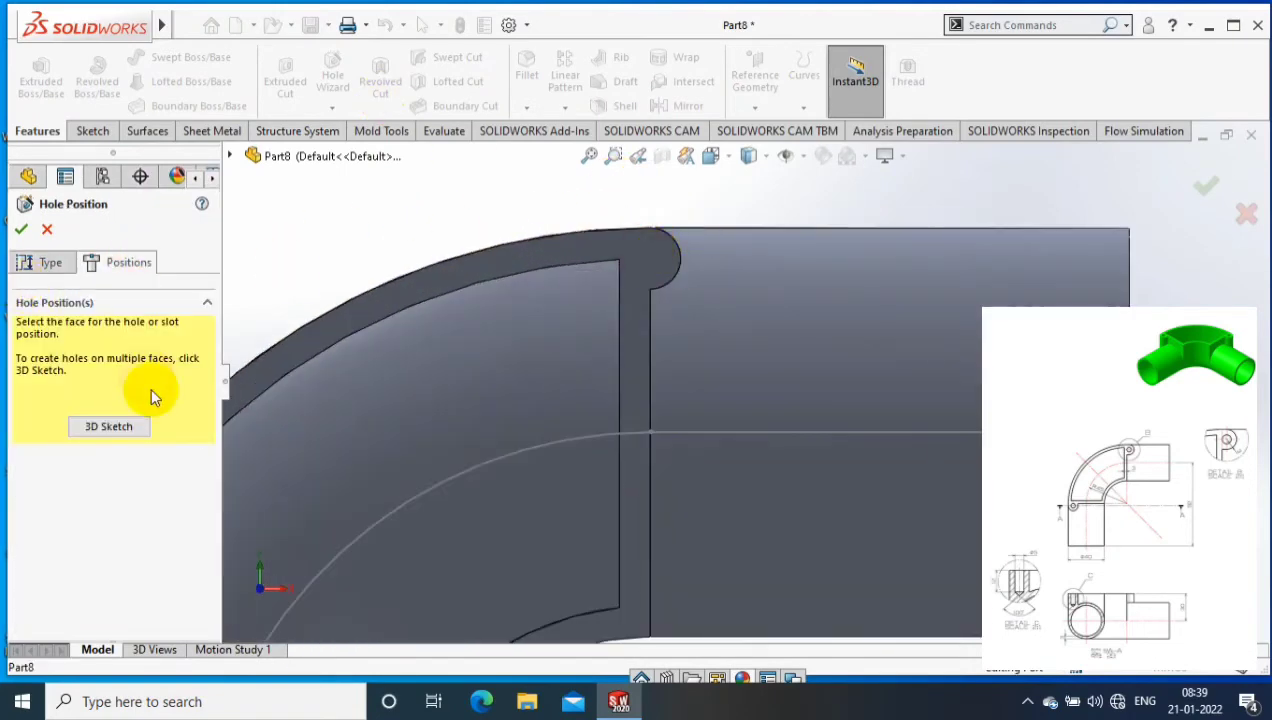
scroll(218, 438, "down", 2)
scroll(200, 413, "down", 5)
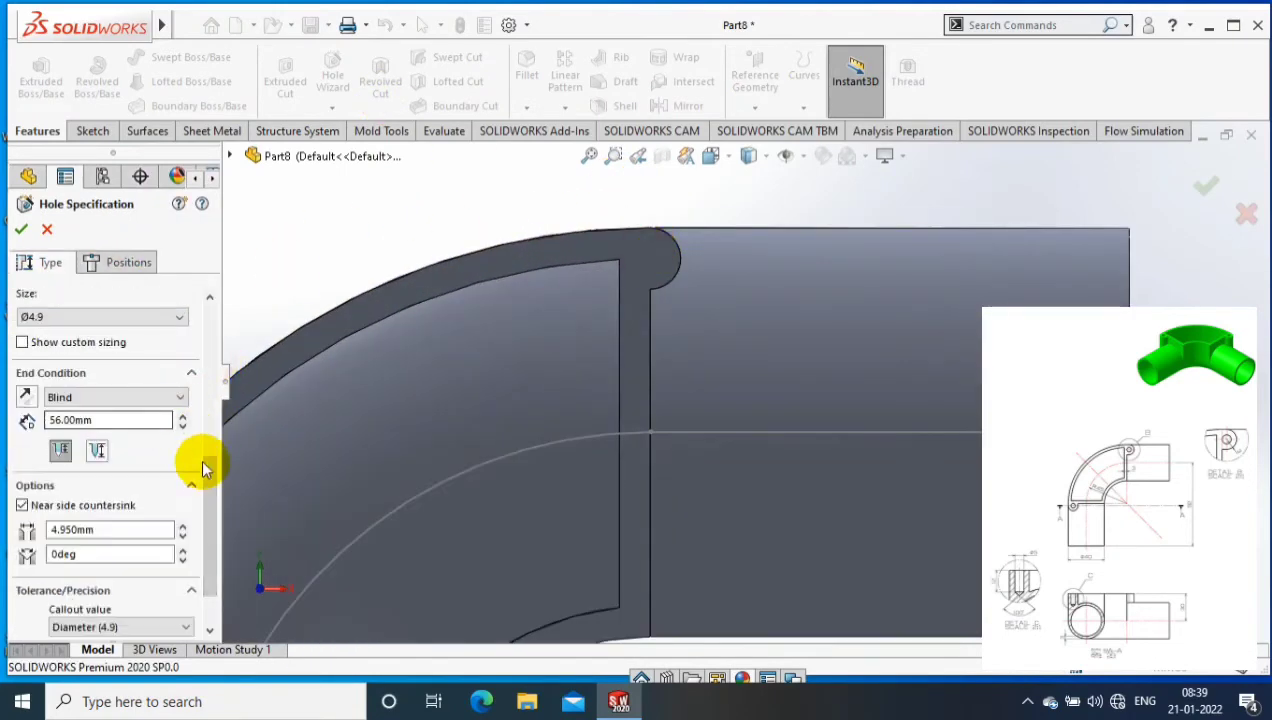
scroll(193, 460, "up", 5)
scroll(221, 357, "down", 3)
Step: Set the hole to Ø5.0 drill size with a 12 mm blind depth
left_click(93, 515)
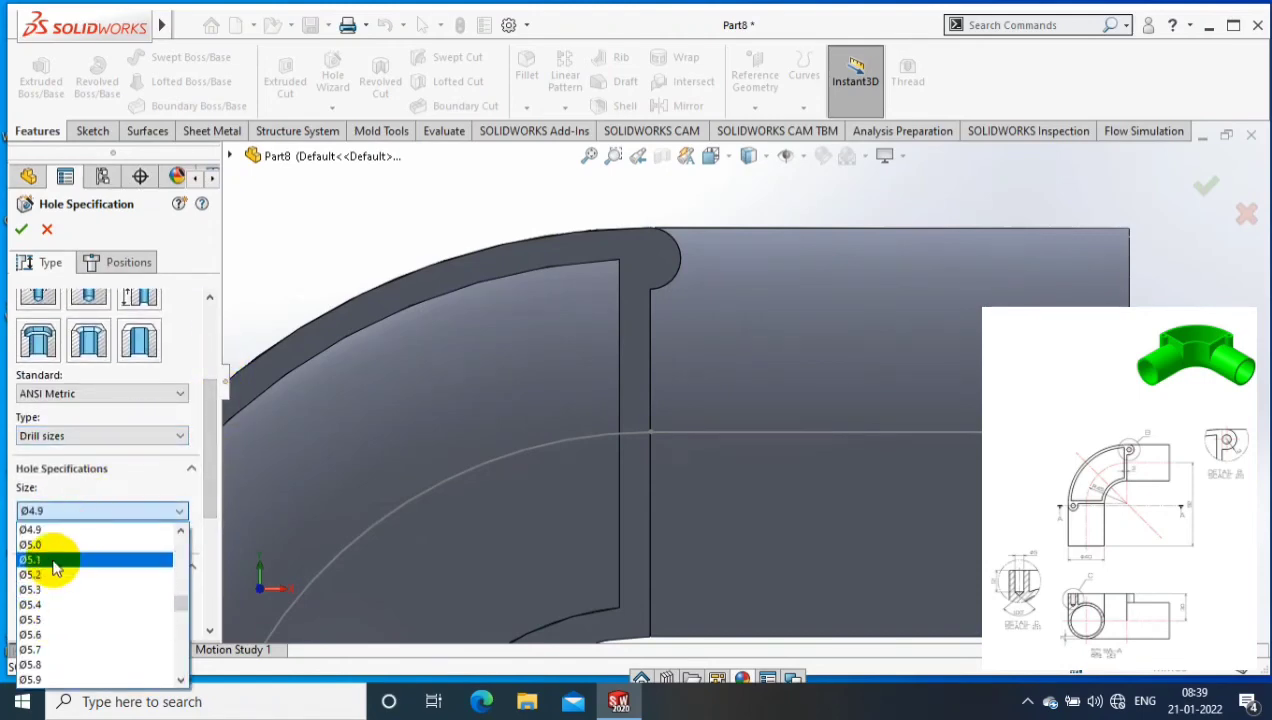
left_click(51, 558)
scroll(213, 440, "down", 1)
scroll(180, 440, "down", 3)
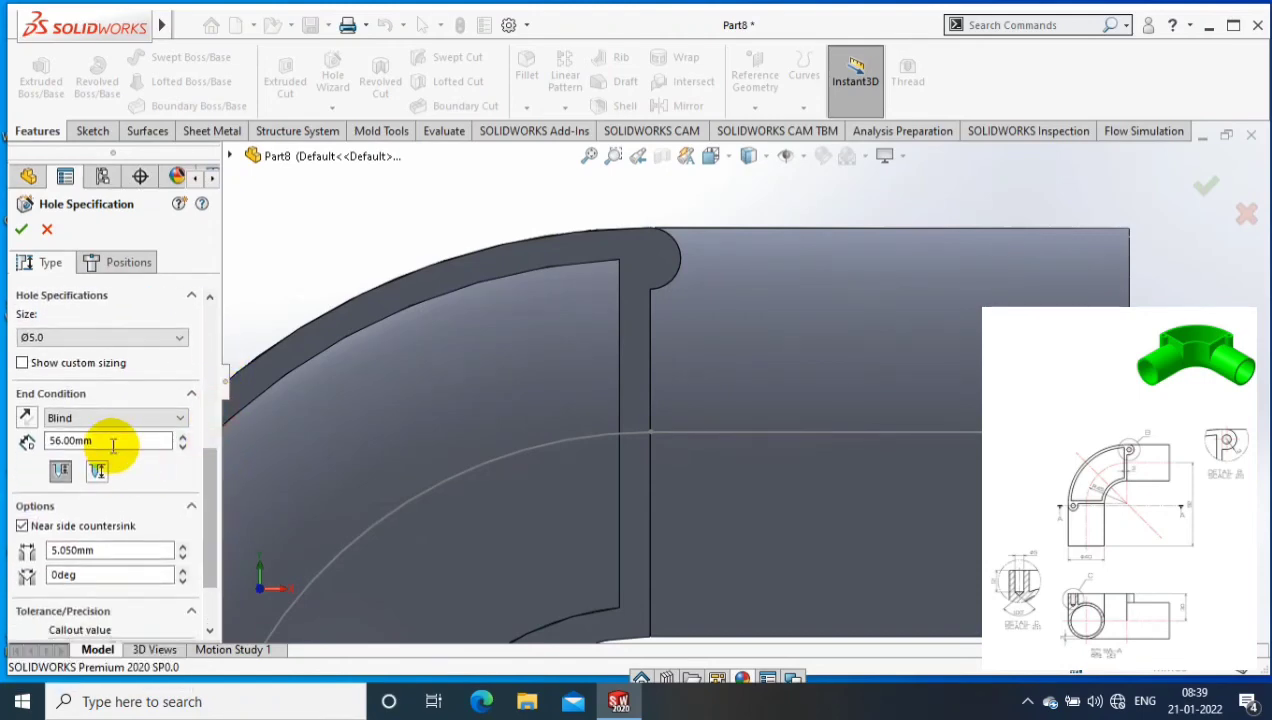
double_click(100, 440)
type("12")
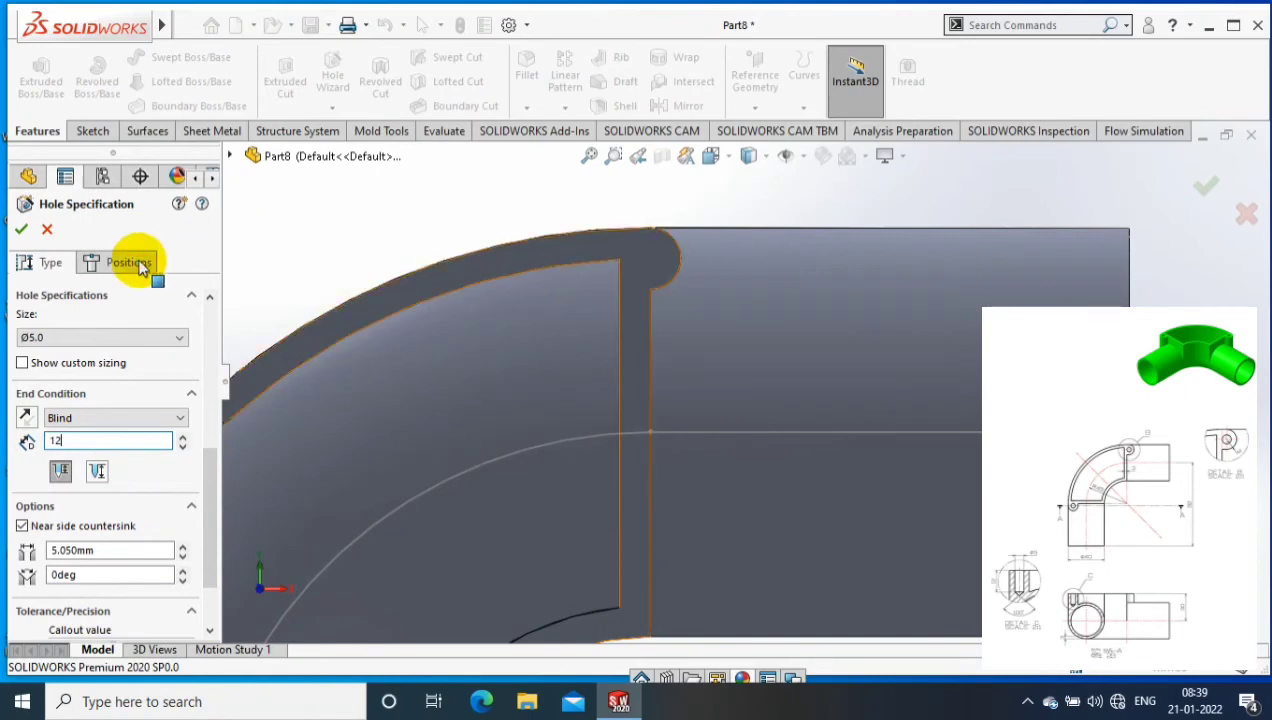
Step: Place a hole on the lip's top face at the lower-left corner post and finish
left_click(130, 262)
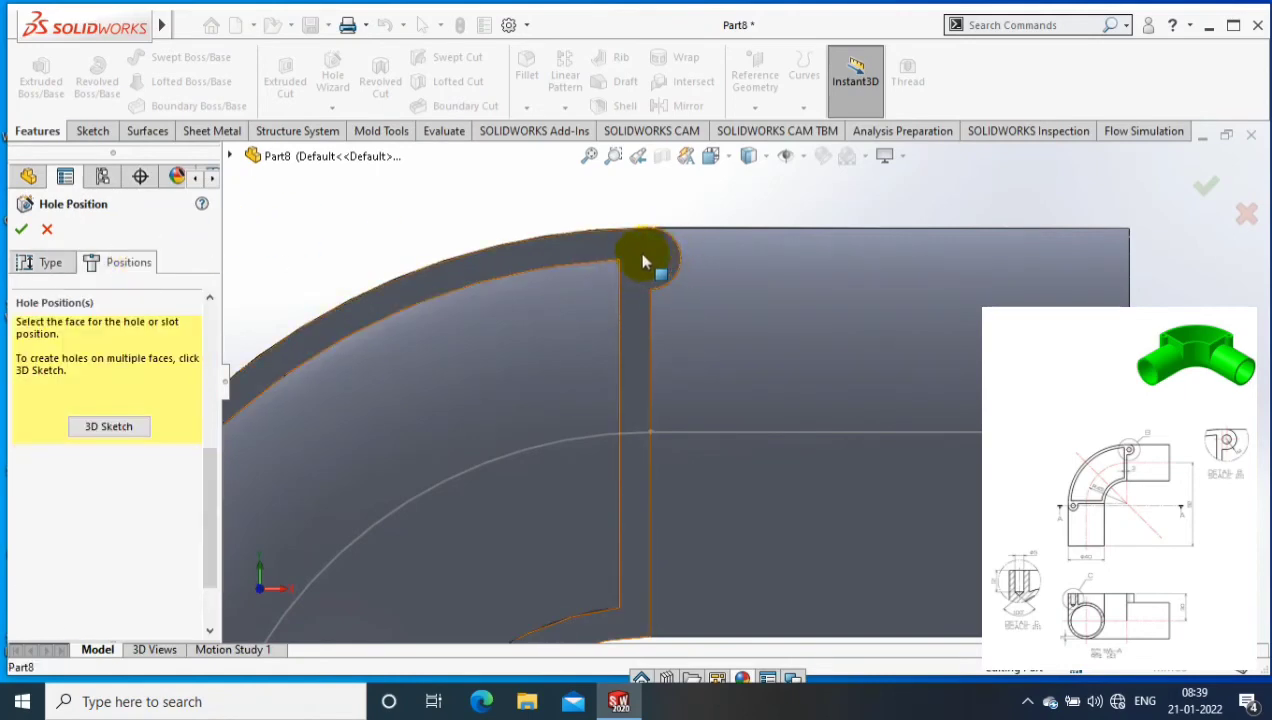
left_click(648, 264)
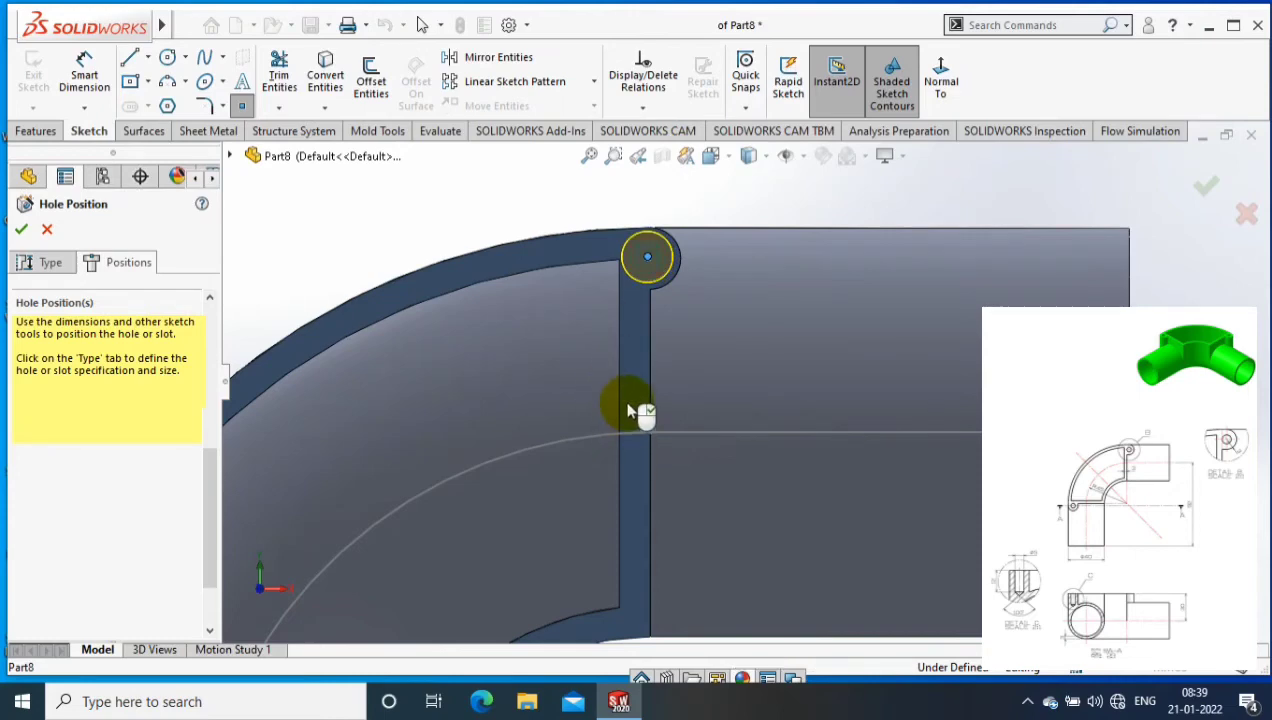
scroll(632, 412, "up", 3)
scroll(455, 592, "down", 1)
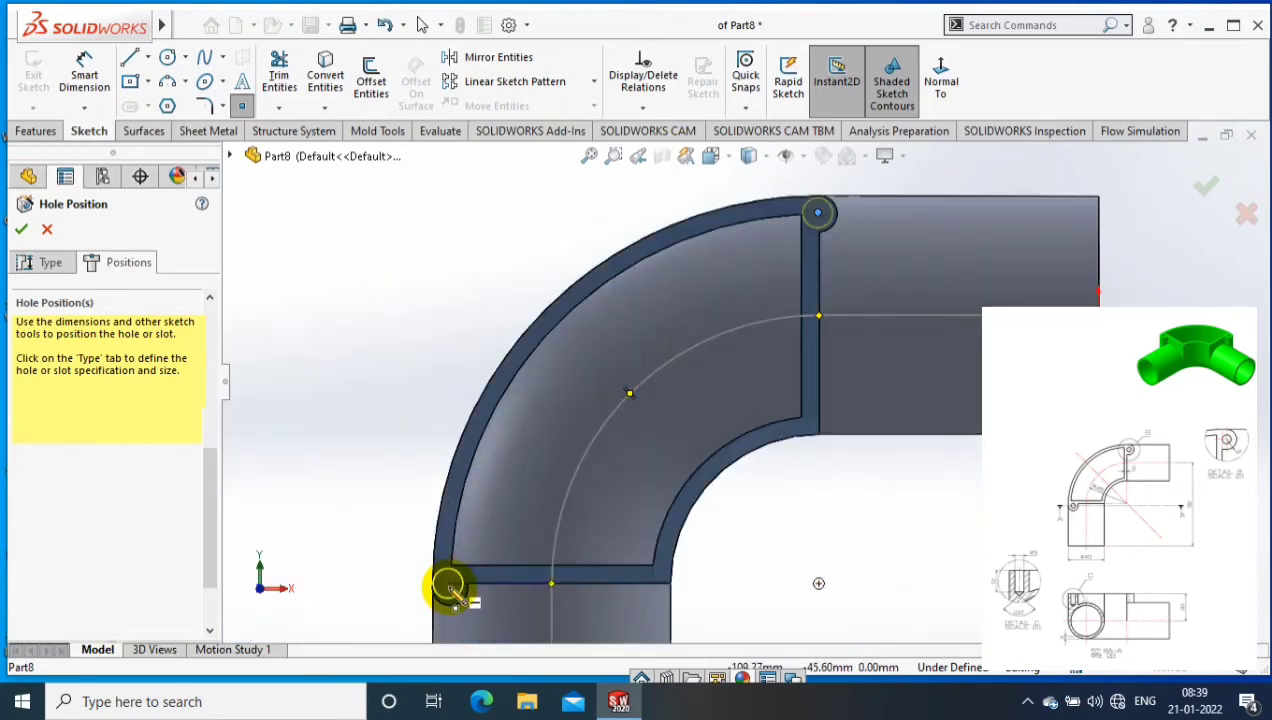
scroll(450, 592, "down", 3)
scroll(562, 566, "down", 3)
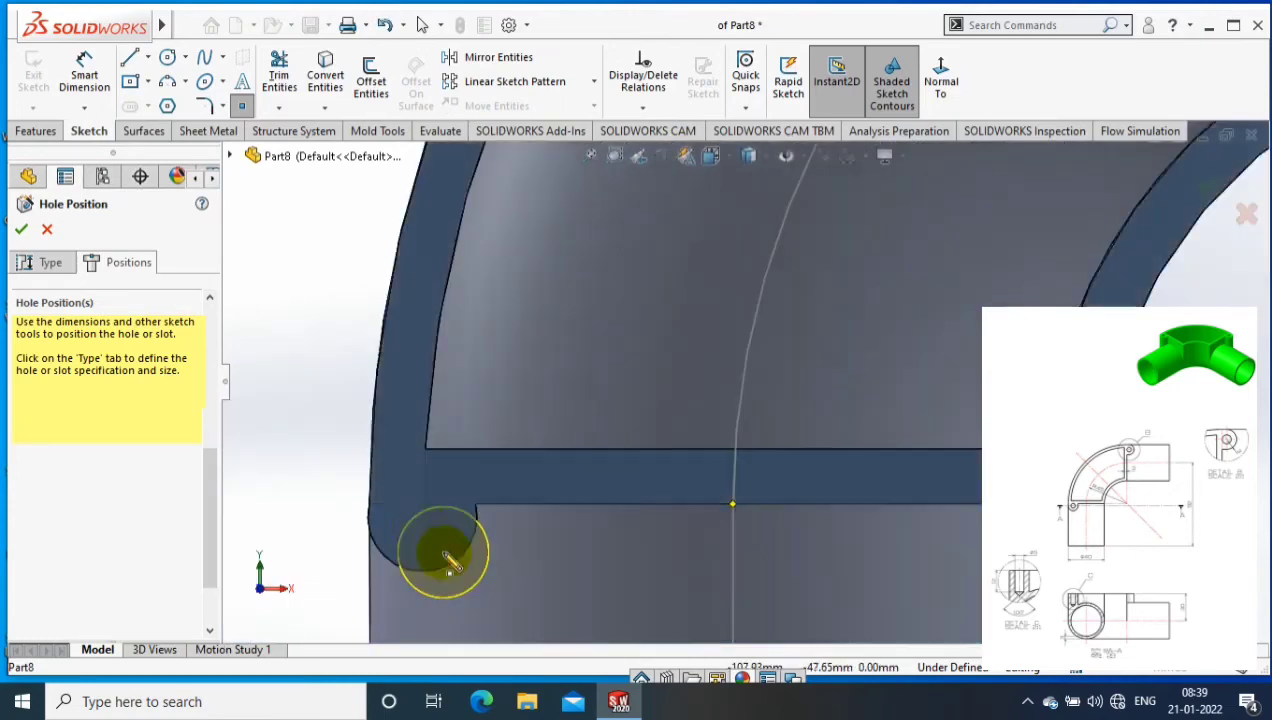
left_click(425, 512)
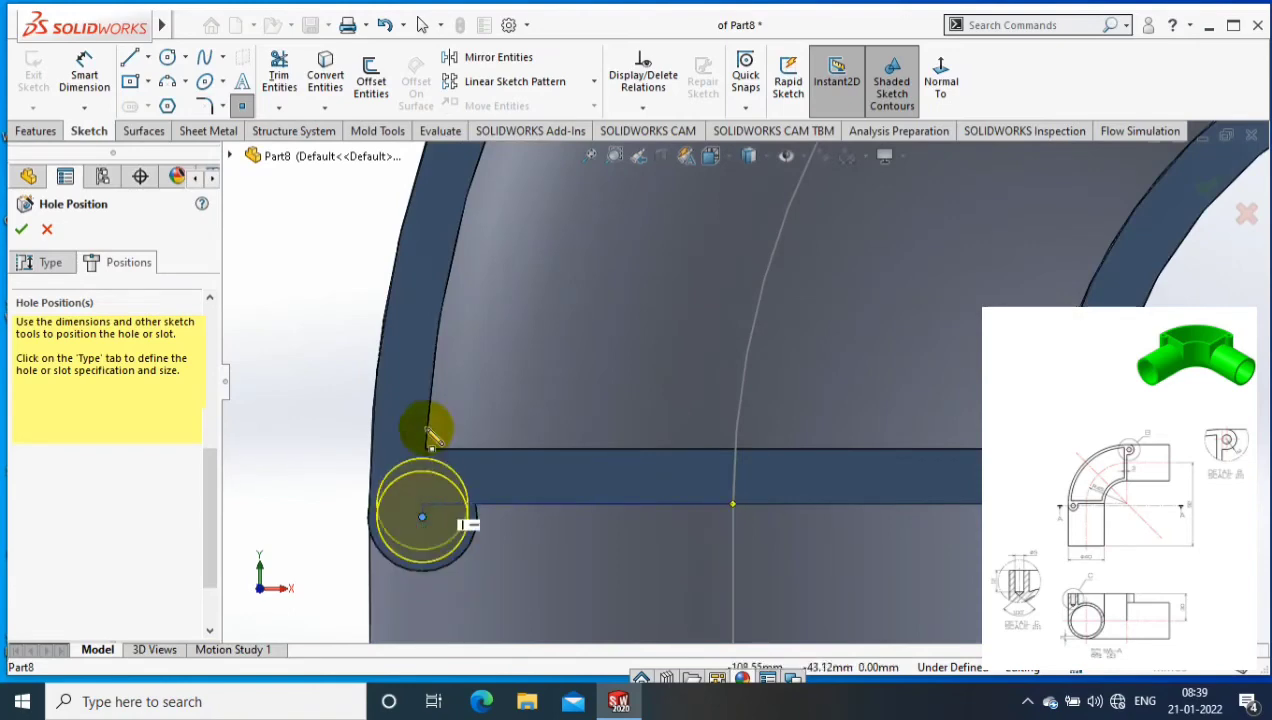
scroll(420, 420, "up", 2)
key("Return")
middle_click_drag(511, 383, 1028, 272)
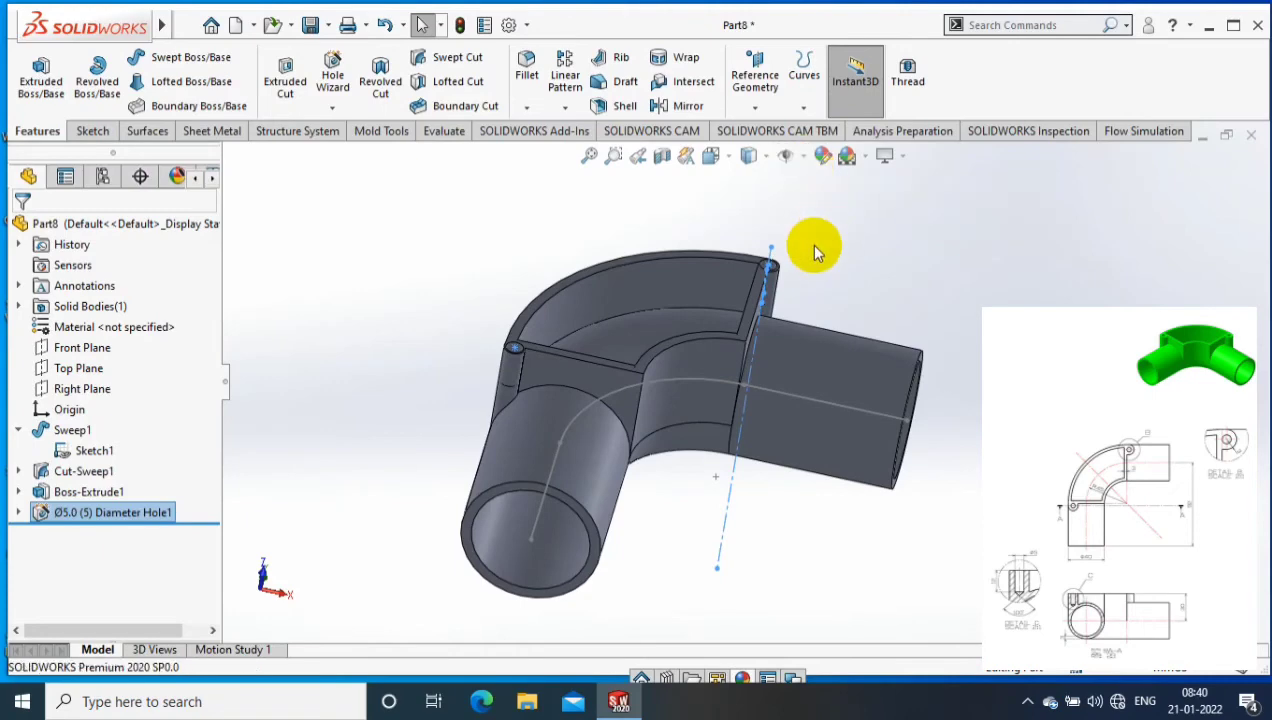
Step: Hide the Sketch1 sweep path and reorient the elbow view
left_click(768, 163)
right_click(718, 292)
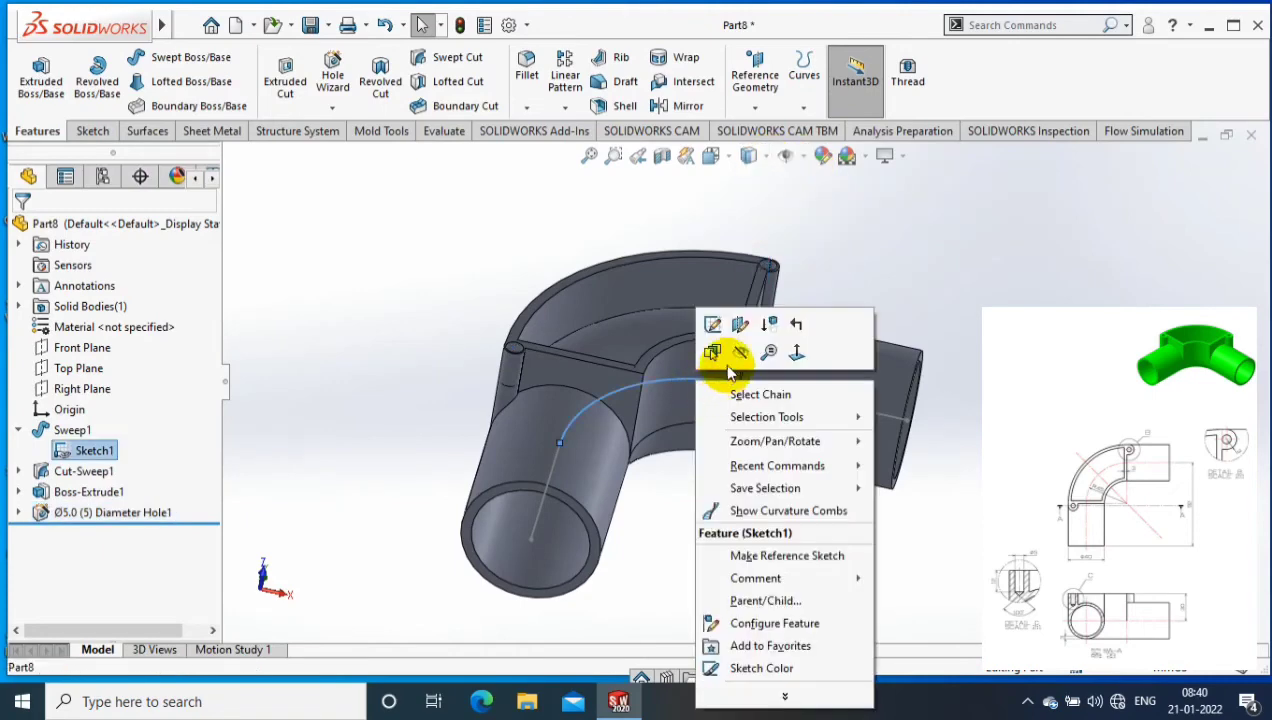
left_click(712, 282)
middle_click_drag(923, 267, 838, 390)
Step: Apply a green appearance to the entire elbow body
right_click(838, 388)
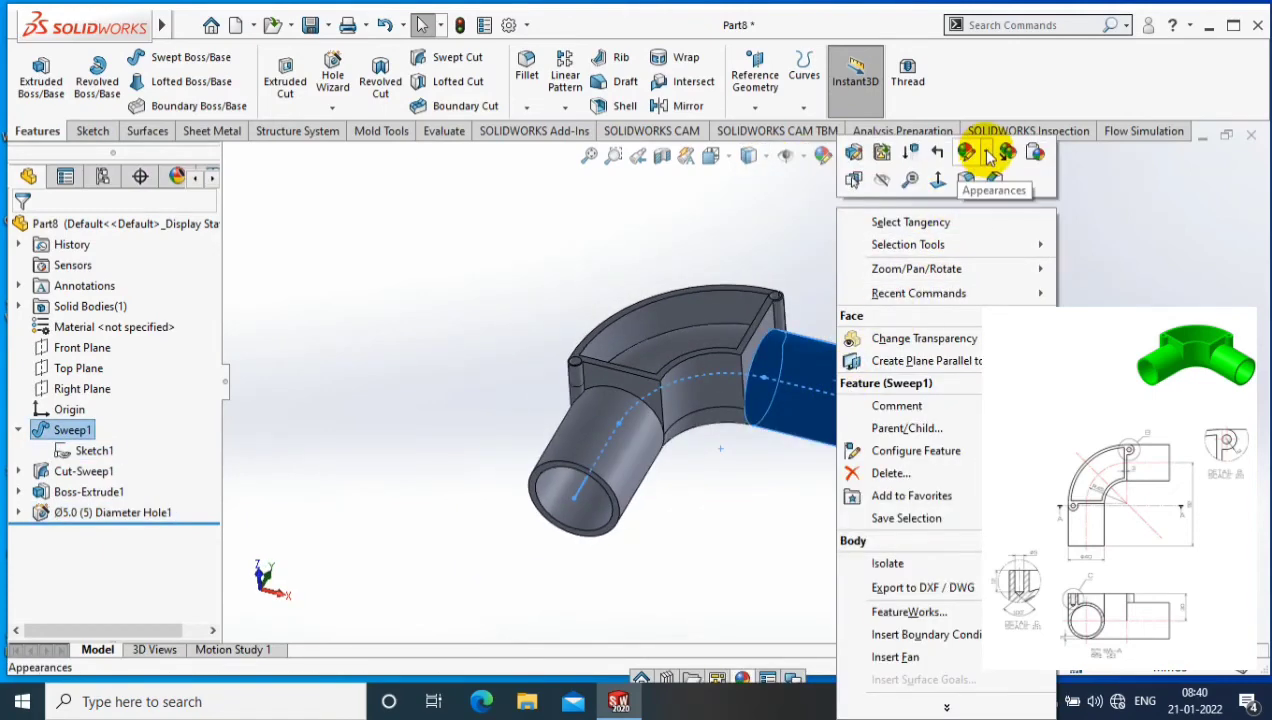
left_click(992, 250)
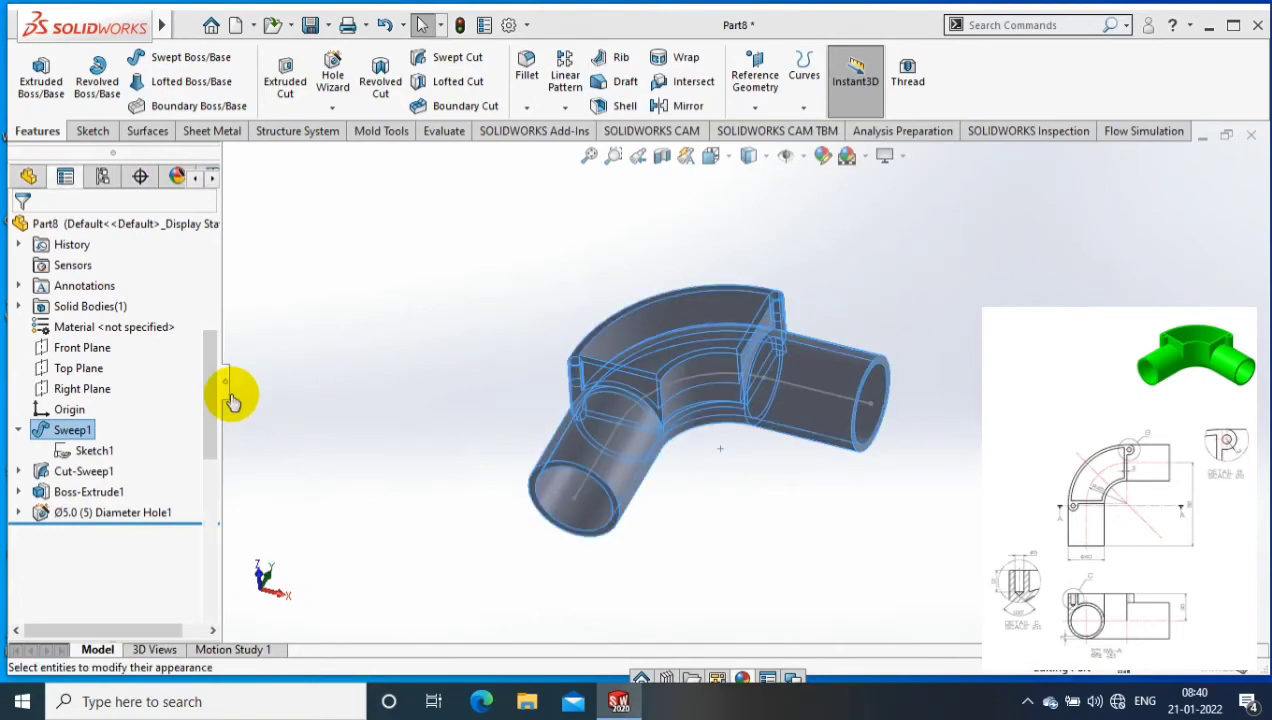
left_click(21, 229)
scroll(966, 363, "down", 3)
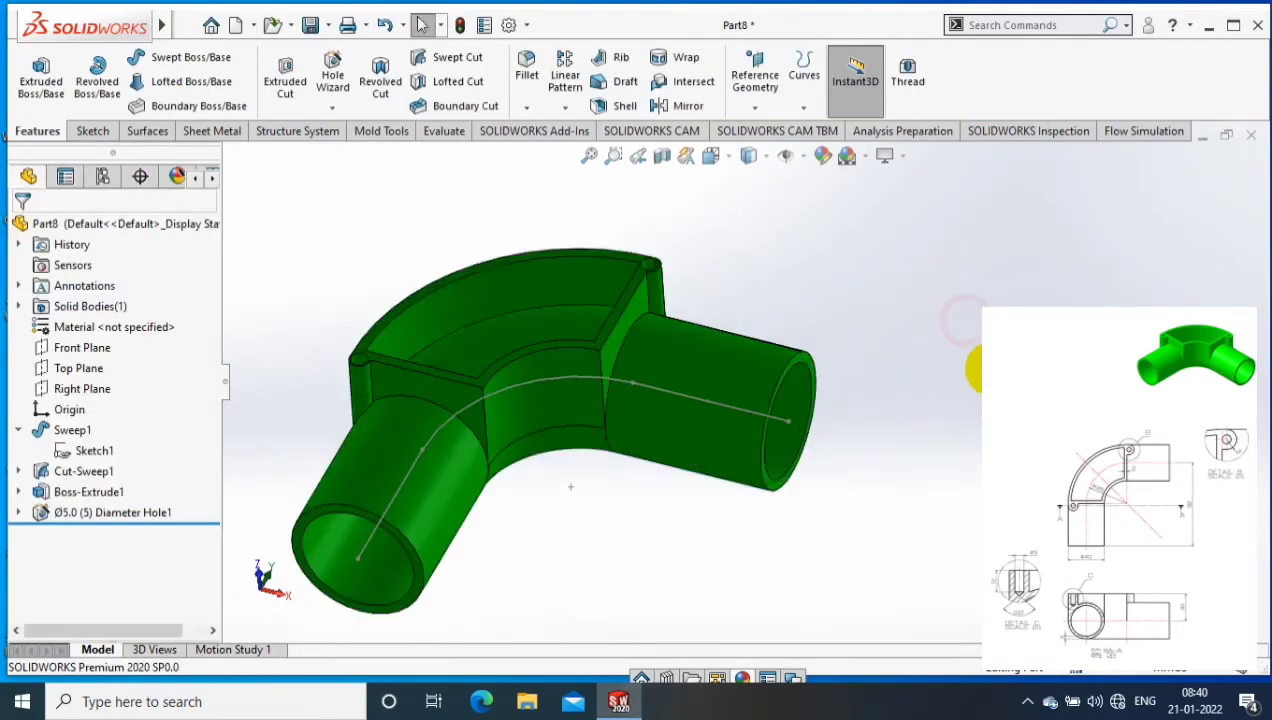
right_click(750, 410)
left_click(750, 415)
mouse_move(750, 420)
middle_mouse_down()
mouse_move(670, 505)
mouse_move(587, 490)
mouse_move(676, 499)
mouse_move(619, 485)
mouse_move(761, 486)
mouse_move(696, 469)
mouse_move(651, 554)
mouse_move(711, 455)
mouse_move(731, 377)
mouse_move(796, 414)
mouse_move(729, 603)
mouse_move(690, 448)
middle_mouse_up()
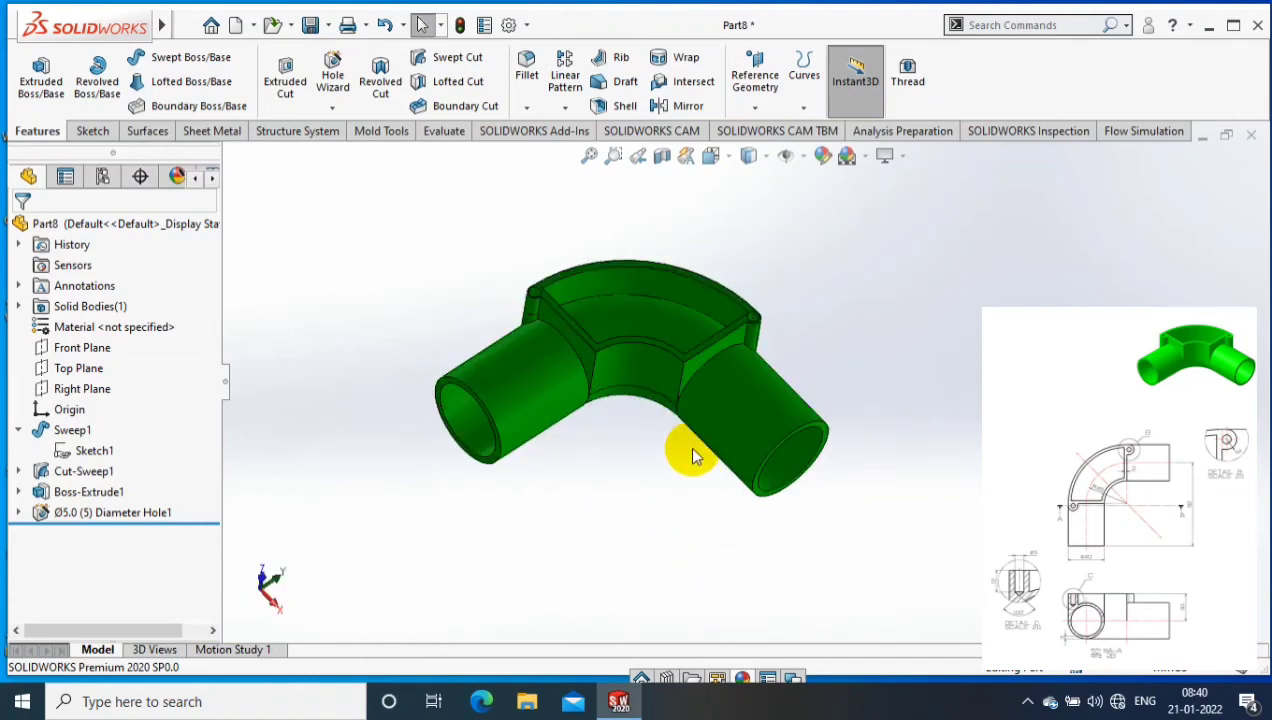
scroll(440, 267, "down", 2)
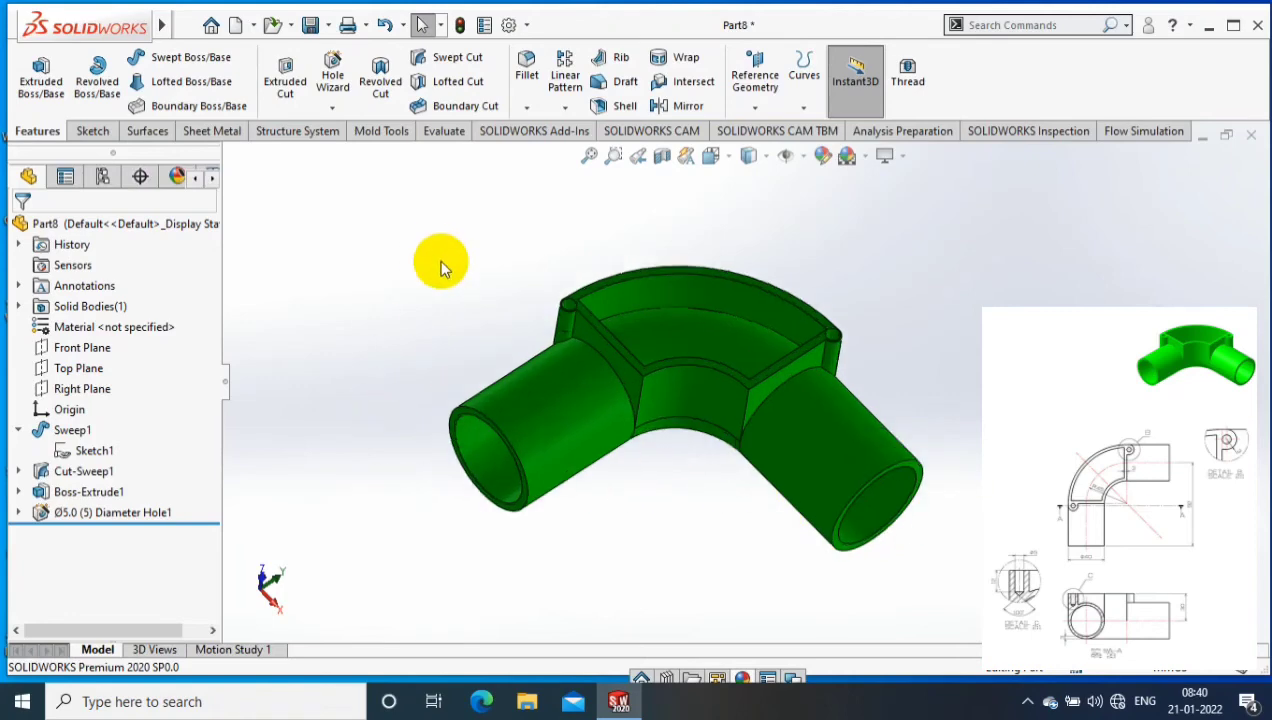
Step: Show Sketch1's bent sweep path running through the elbow
right_click(80, 452)
left_click(290, 380)
left_click(370, 363)
mouse_move(370, 363)
middle_mouse_down()
mouse_move(434, 284)
mouse_move(301, 213)
mouse_move(531, 409)
mouse_move(85, 480)
middle_mouse_up()
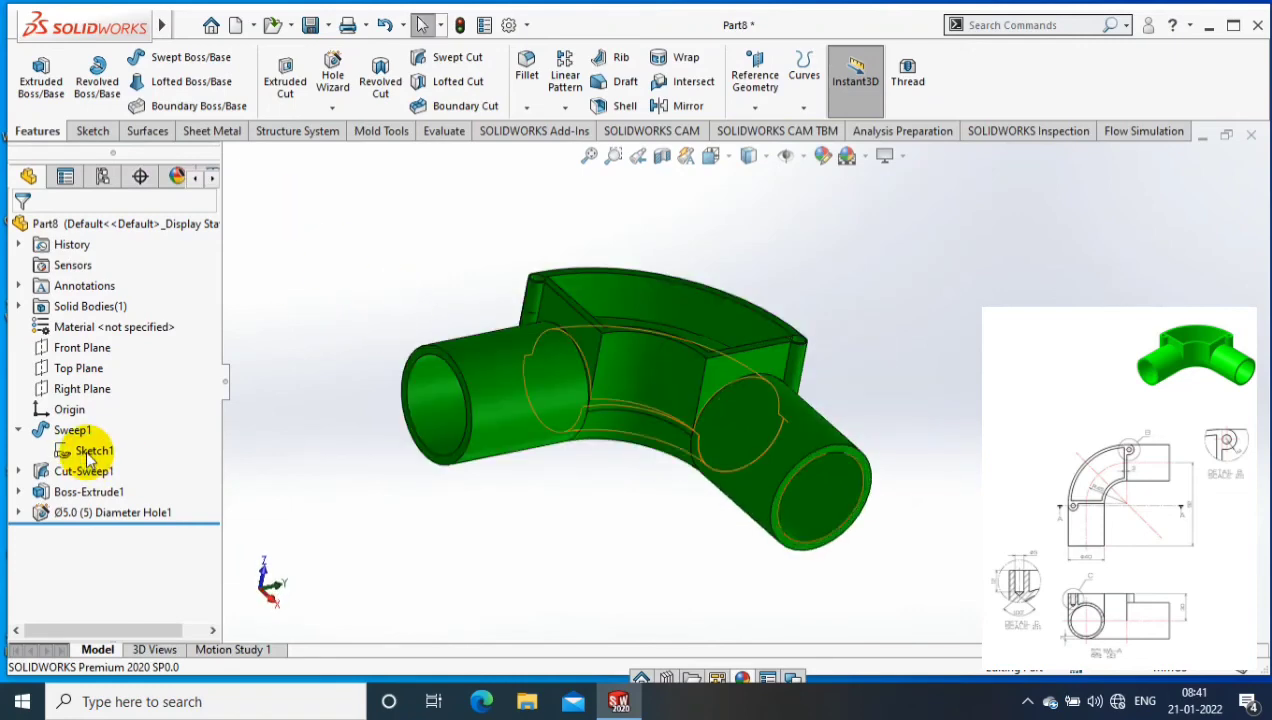
right_click(90, 452)
left_click(108, 366)
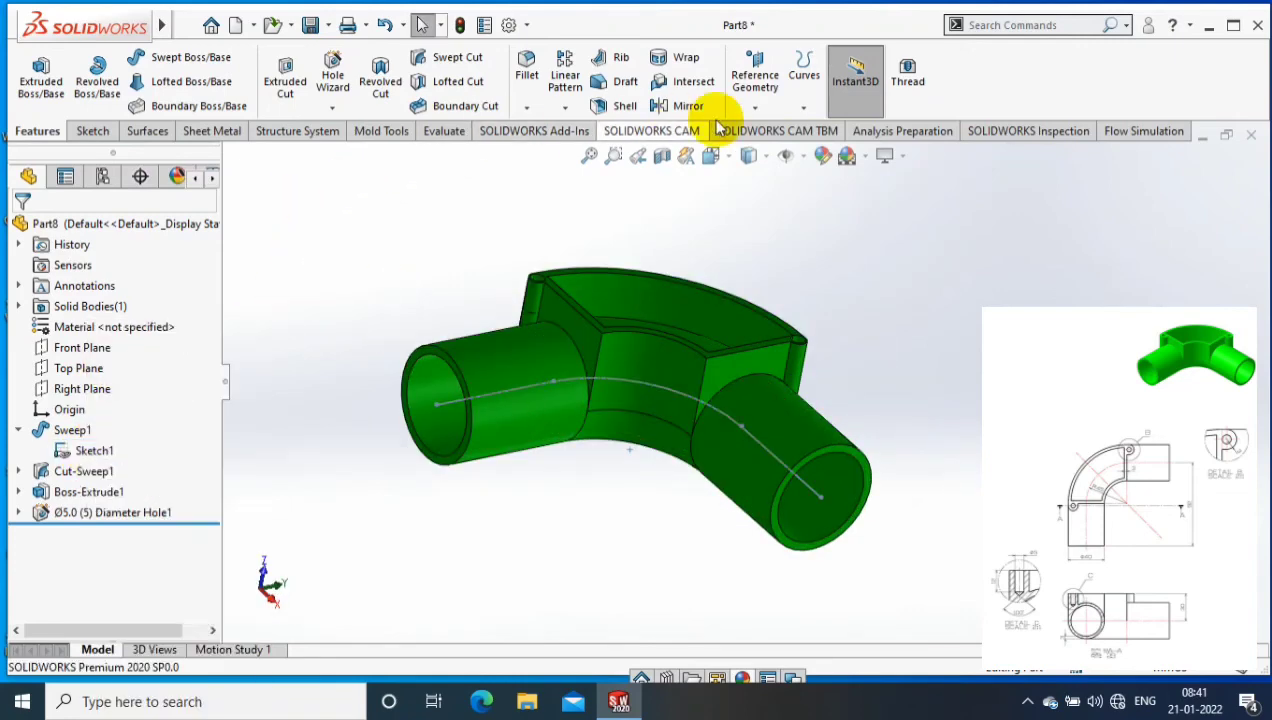
Step: Swept-cut a 34 mm circular profile along Sketch1, creating Cut-Sweep2
left_click(454, 57)
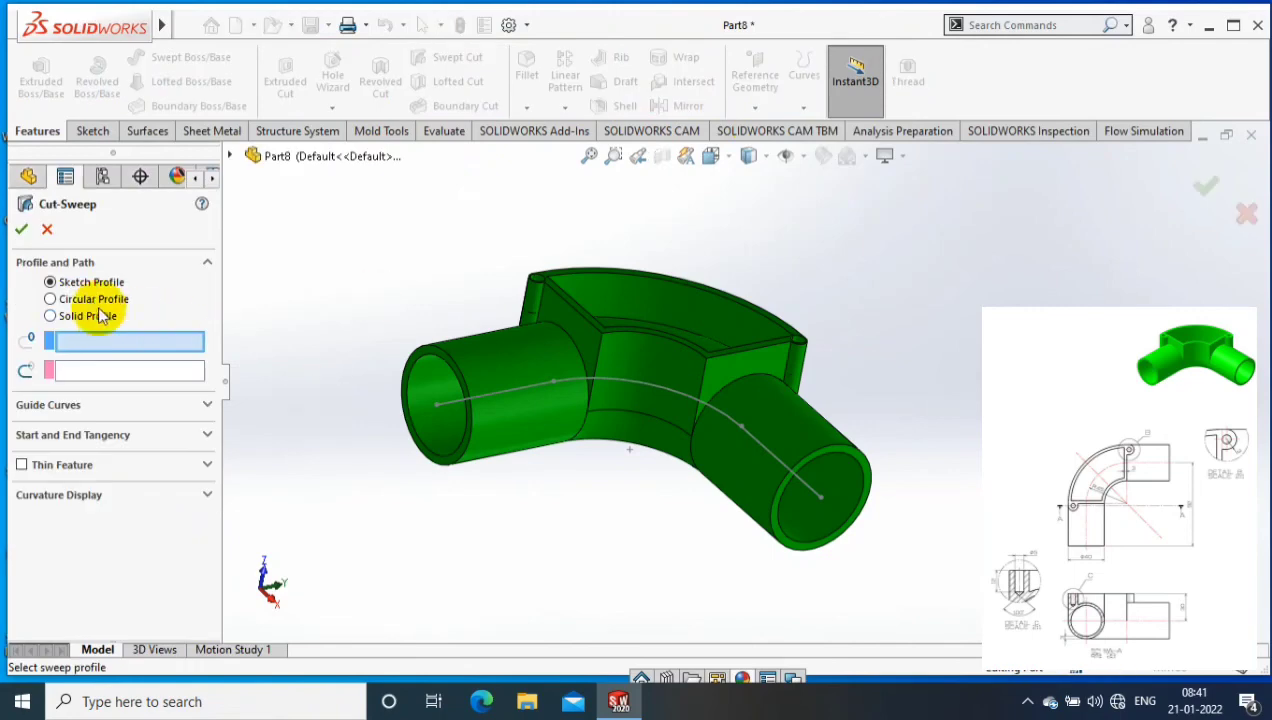
left_click(97, 300)
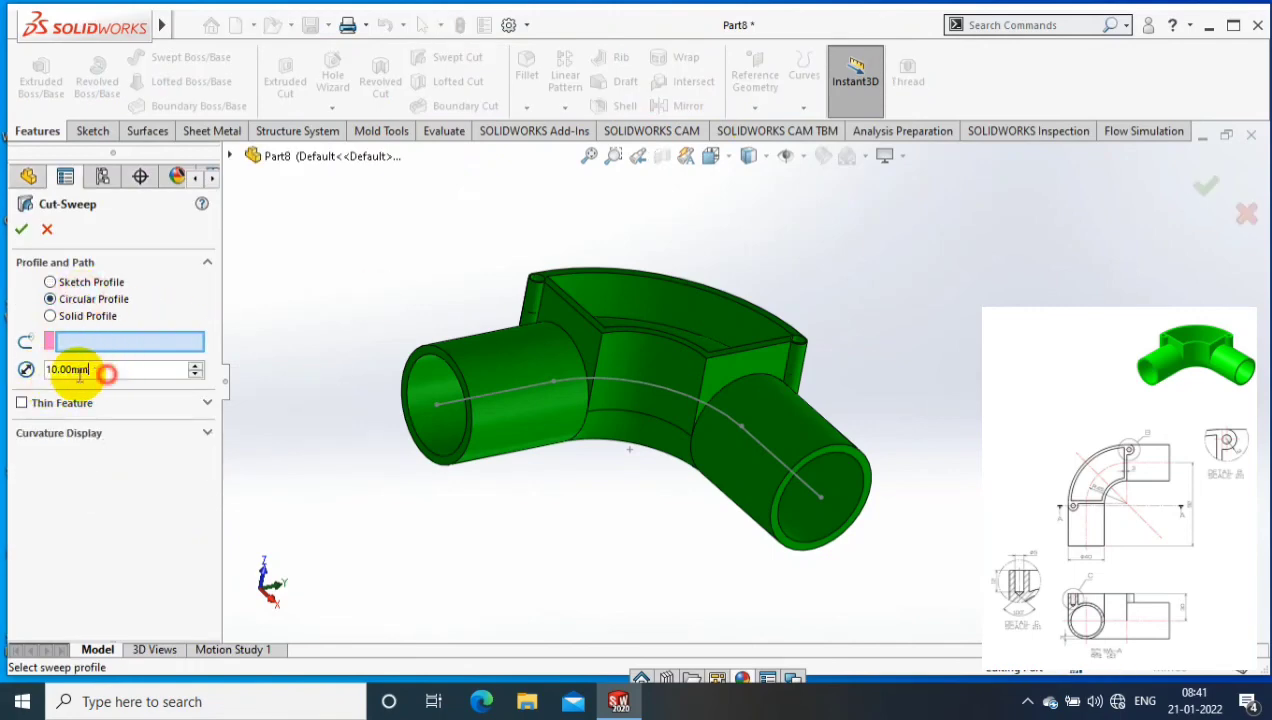
left_click_drag(80, 372, 27, 369)
type("34")
left_click(142, 343)
left_click(491, 400)
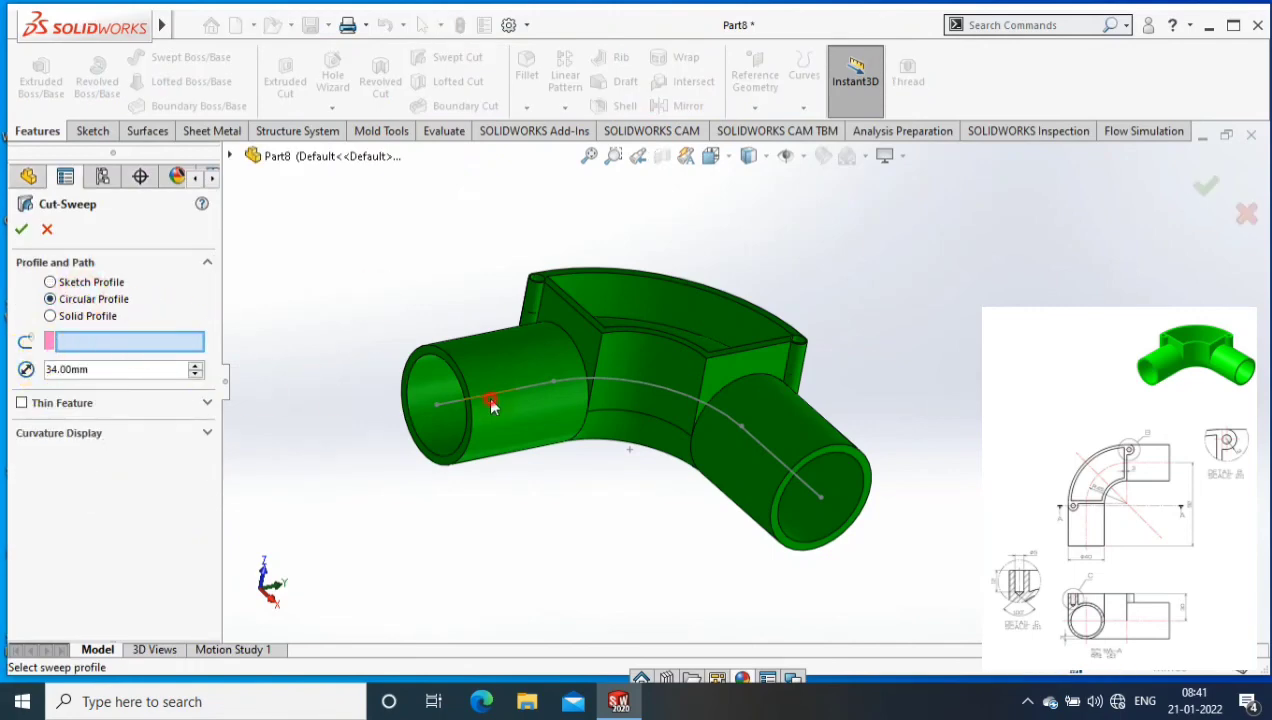
left_click(22, 231)
left_click(323, 277)
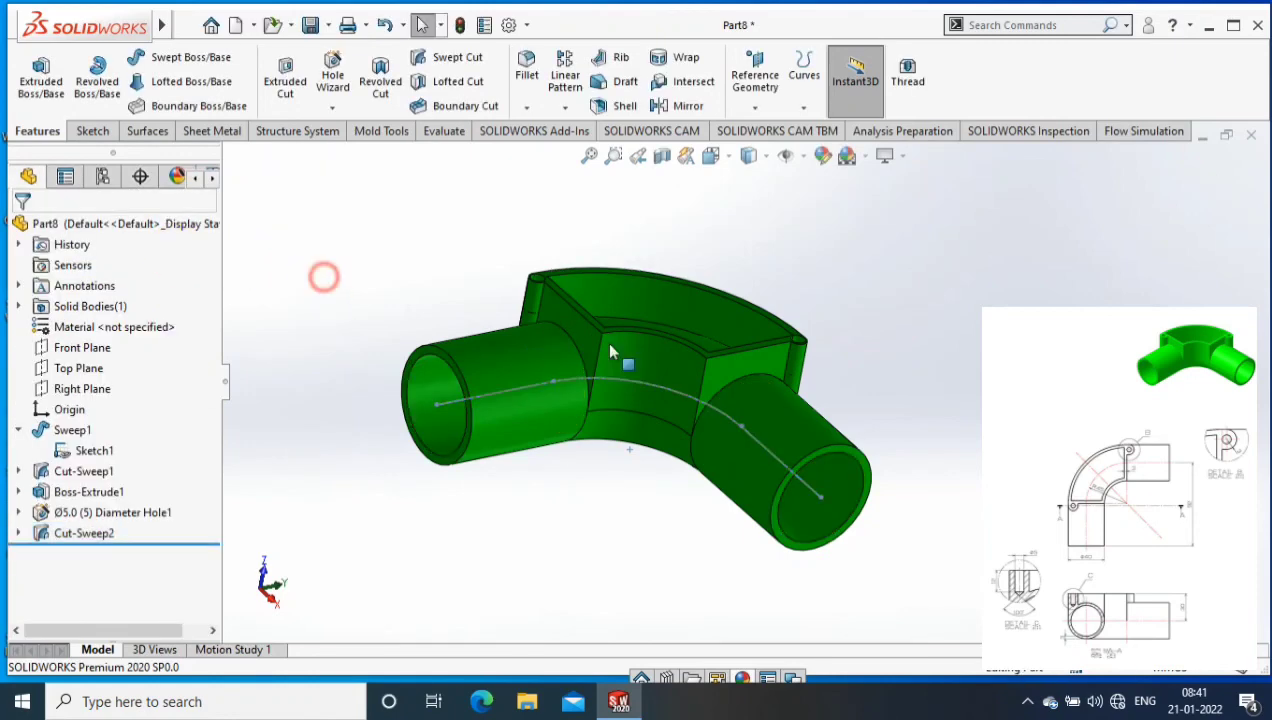
Step: Hide the Sketch1 path sketch and orbit to inspect the reopened bore
middle_click_drag(613, 352, 670, 378)
right_click(664, 300)
left_click(733, 336)
mouse_move(733, 336)
middle_mouse_down()
mouse_move(937, 477)
mouse_move(870, 477)
mouse_move(704, 244)
mouse_move(808, 405)
middle_mouse_up()
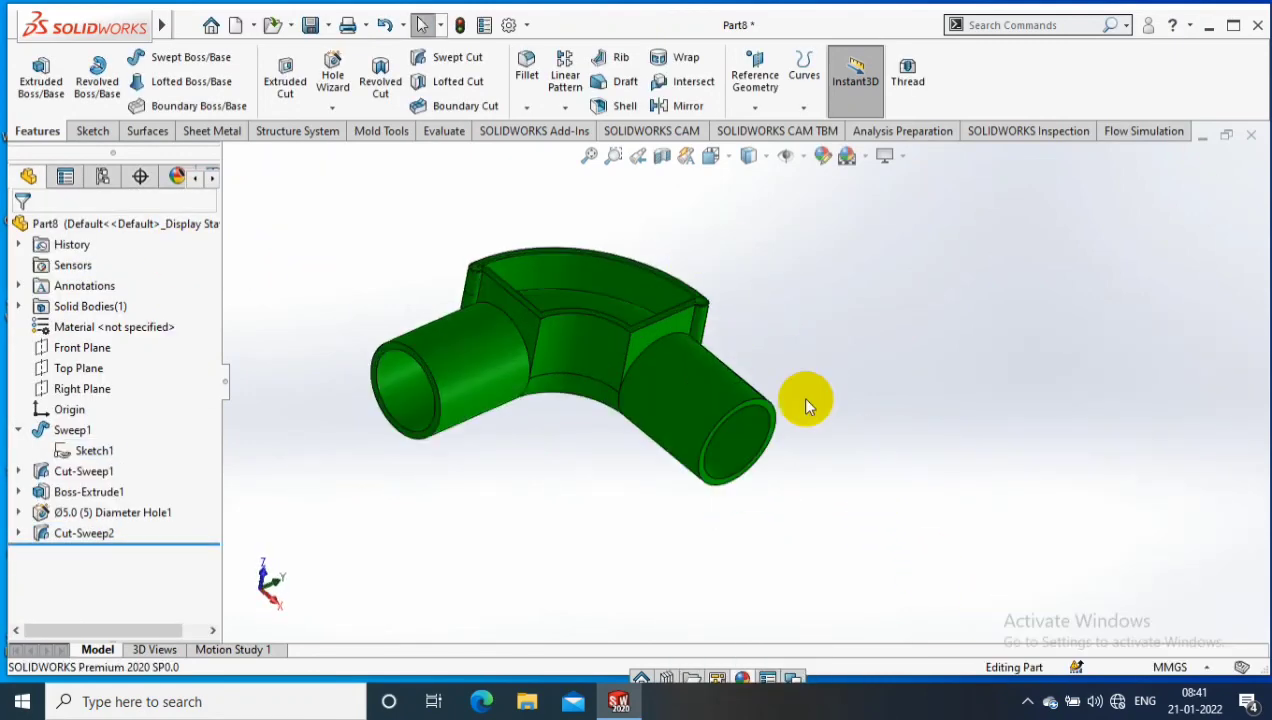